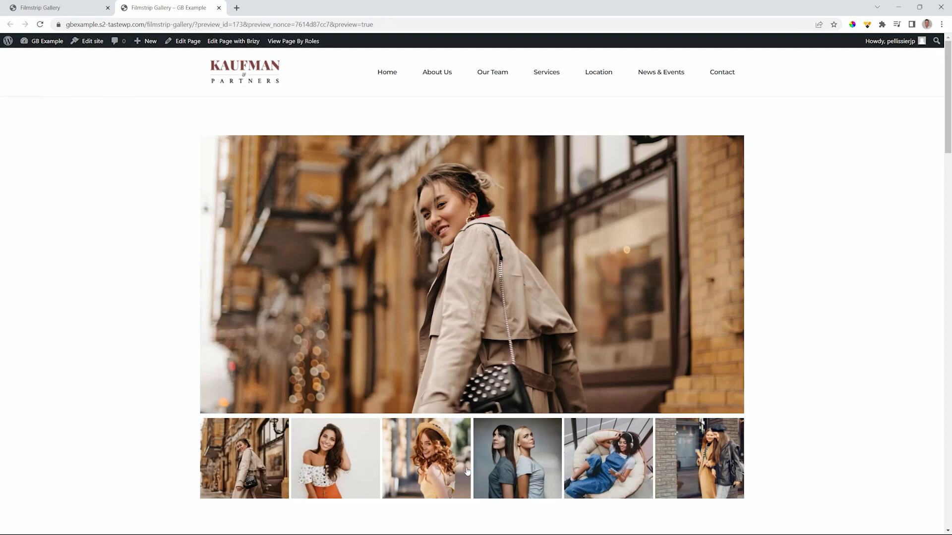
In the preview, show the top filmstrip gallery's thumbnails two through six in the large image.
click(332, 469)
click(430, 464)
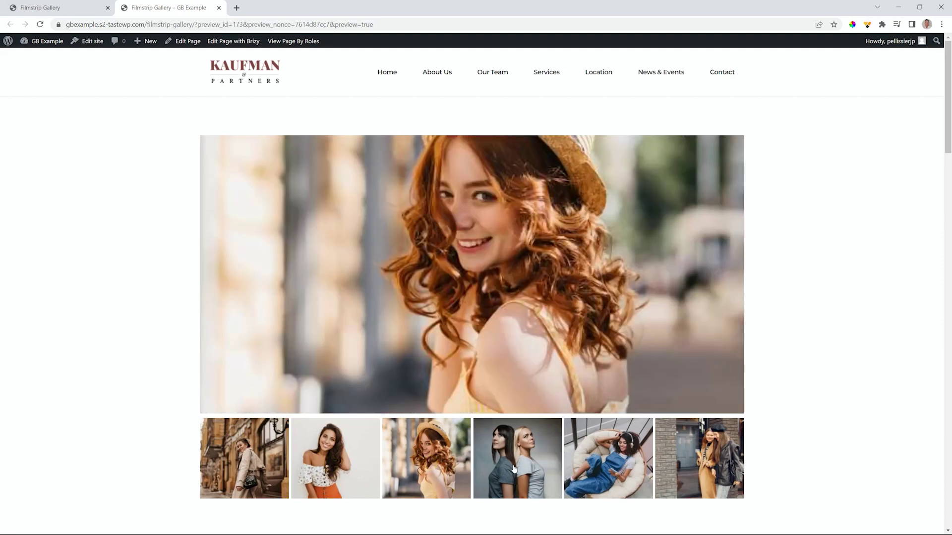
click(513, 466)
click(588, 467)
click(717, 468)
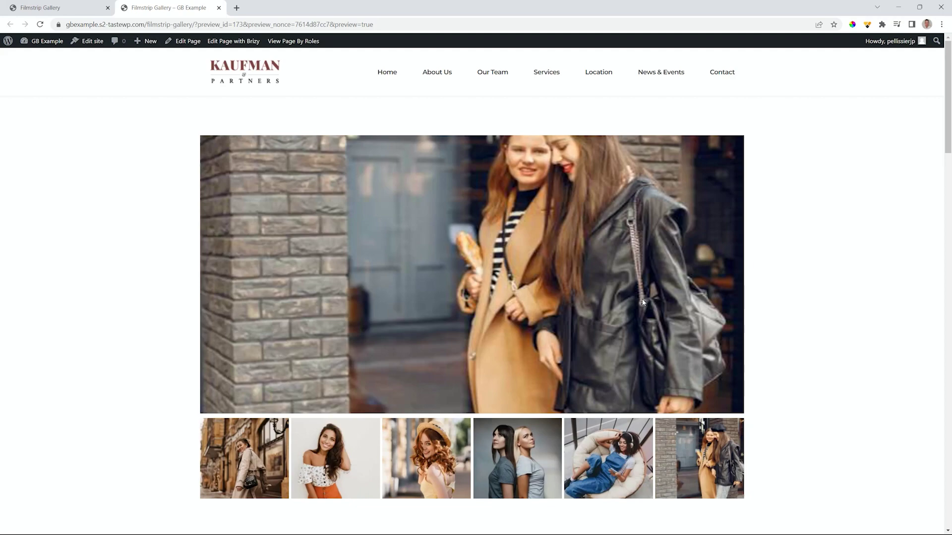
scroll(644, 303, down, 9)
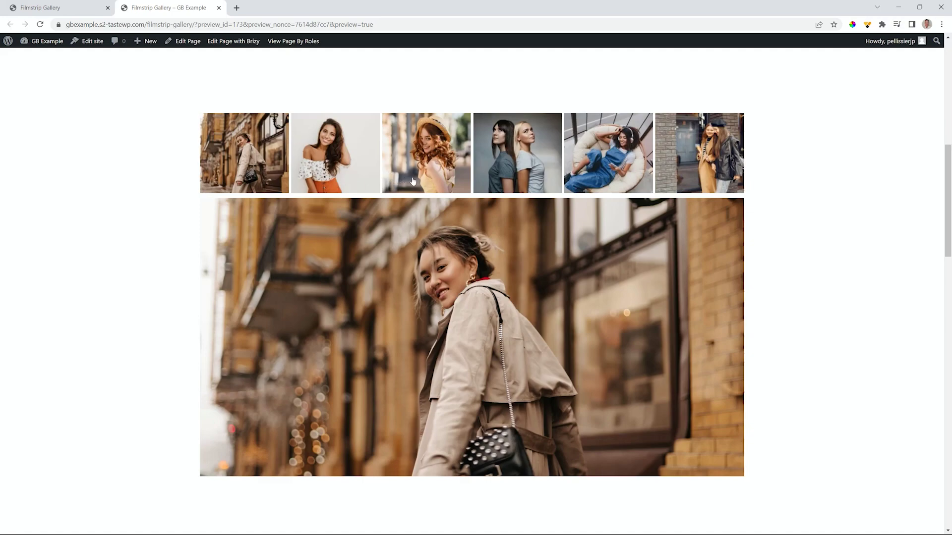
Show the vertical-thumbnail gallery's photos two to five large, ending on the headphones photo.
scroll(413, 182, down, 9)
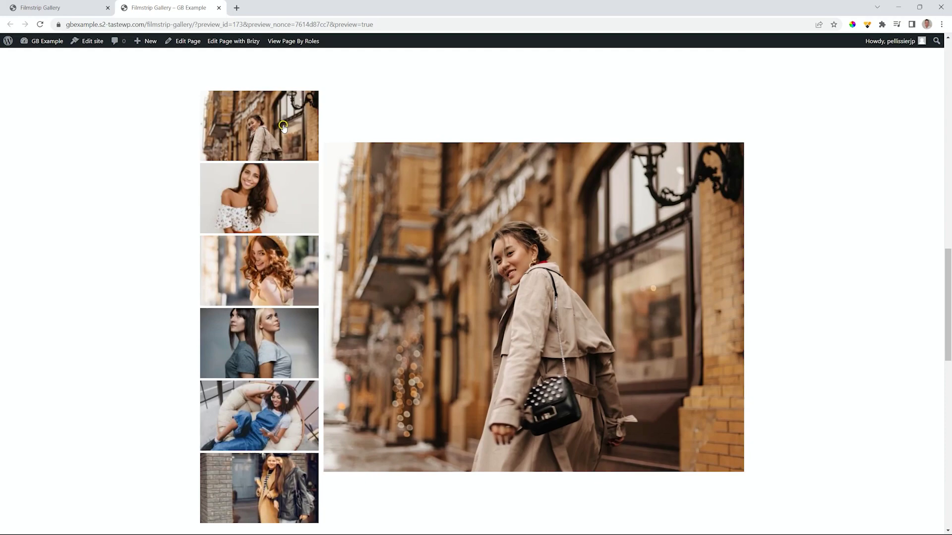
click(271, 191)
click(271, 263)
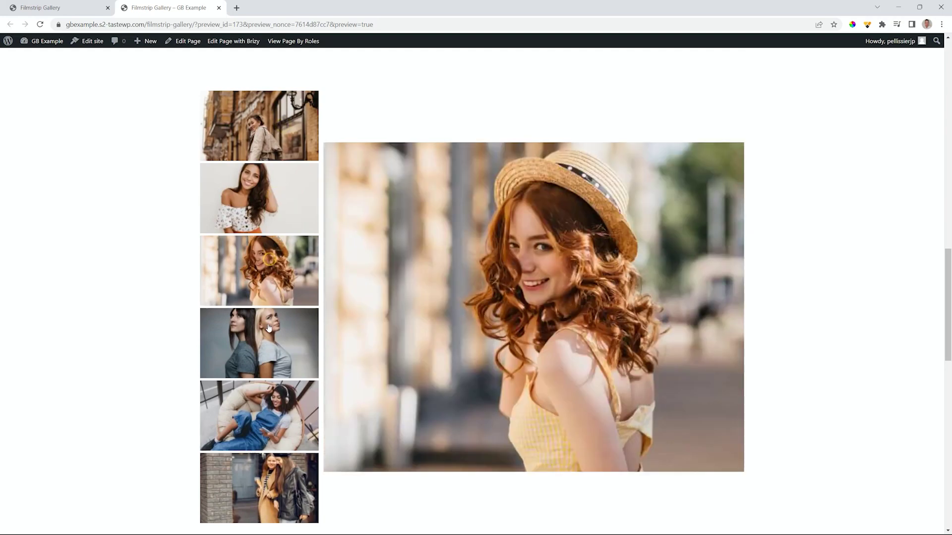
click(268, 329)
click(272, 402)
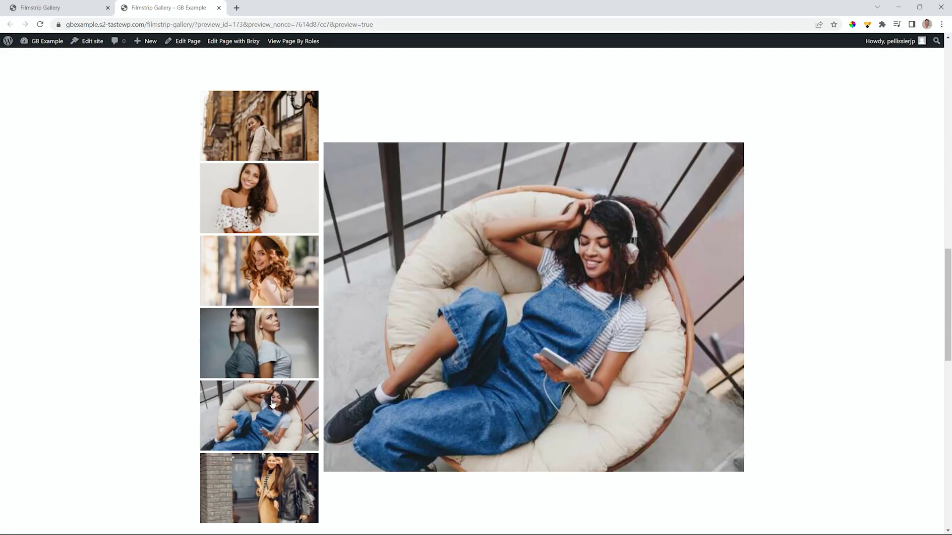
scroll(276, 401, down, 6)
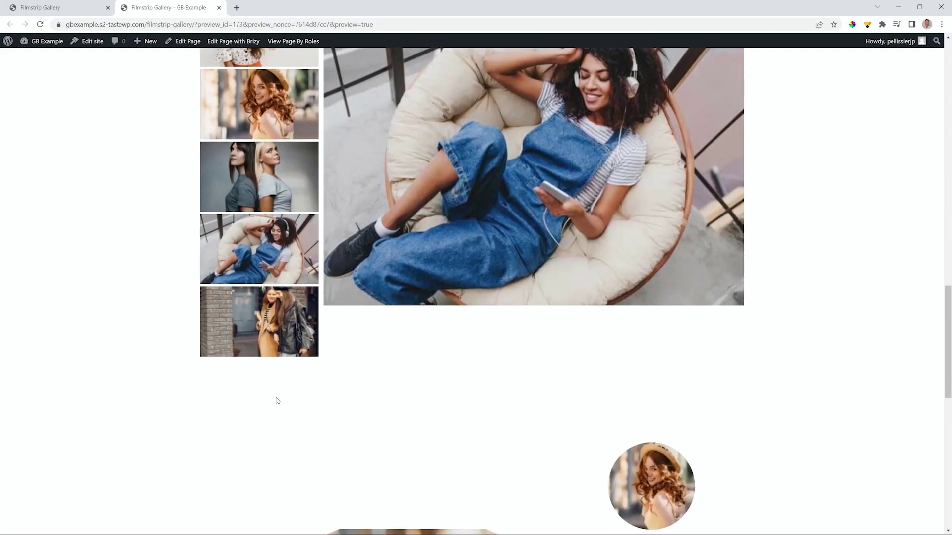
Show the hexagon gallery's second to fifth round thumbnails, ending on the two women walking.
scroll(276, 401, down, 5)
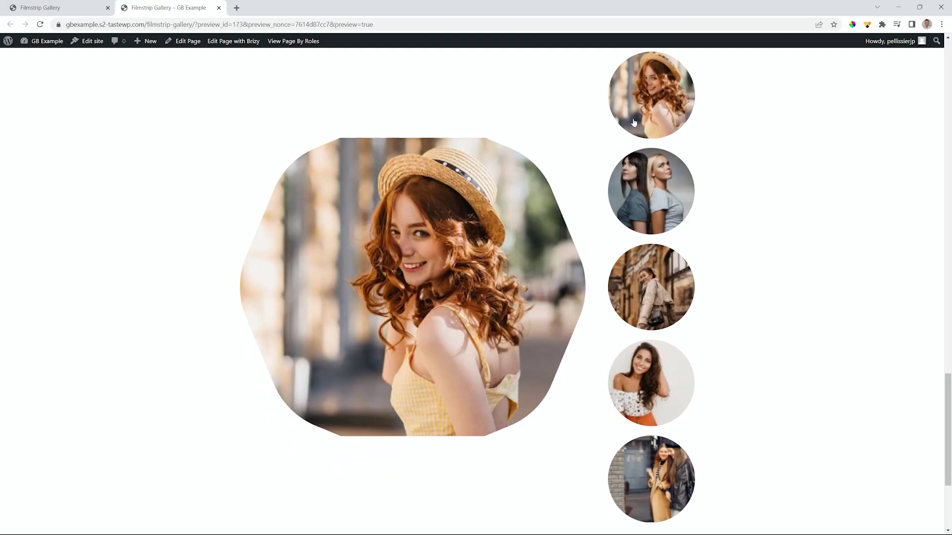
click(652, 194)
click(643, 294)
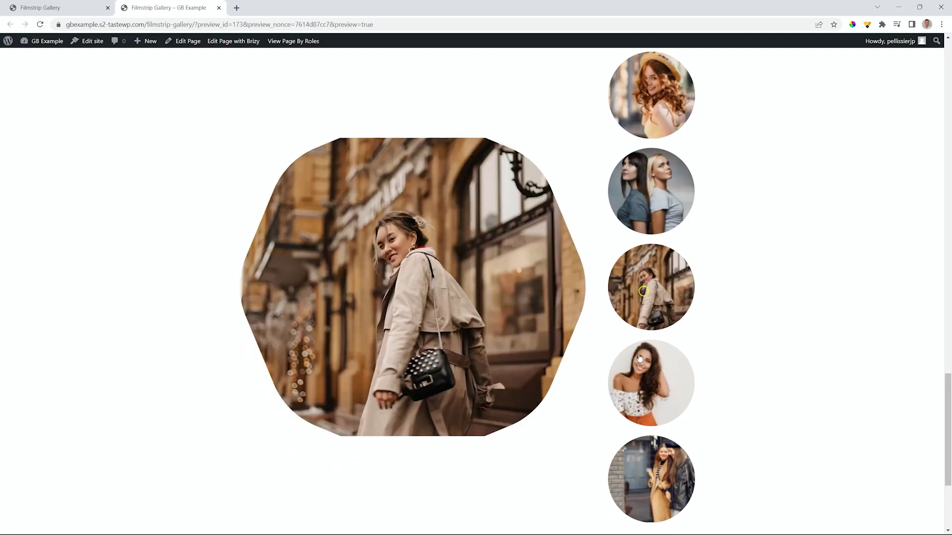
click(638, 387)
click(645, 457)
Scroll back up to the first filmstrip gallery at the top of the page.
scroll(642, 447, down, 3)
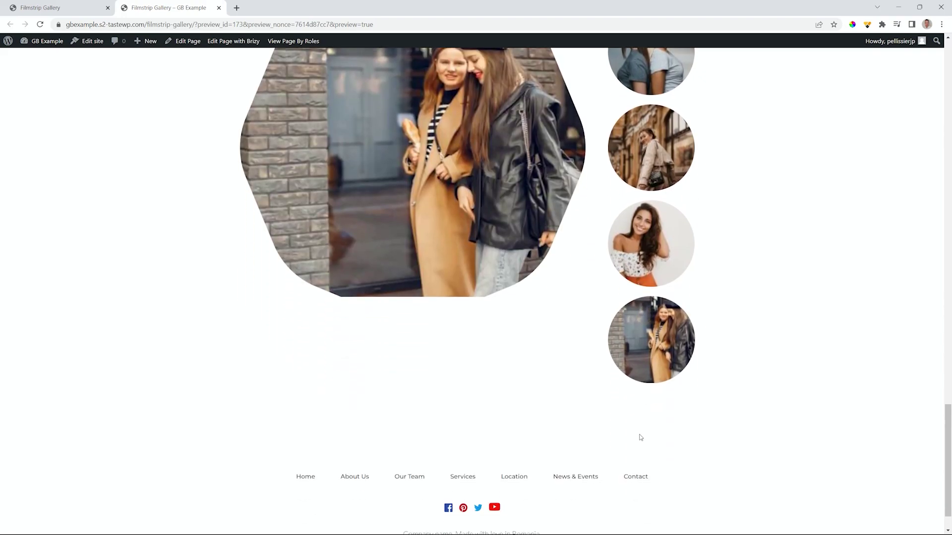
scroll(638, 435, up, 6)
scroll(638, 435, up, 20)
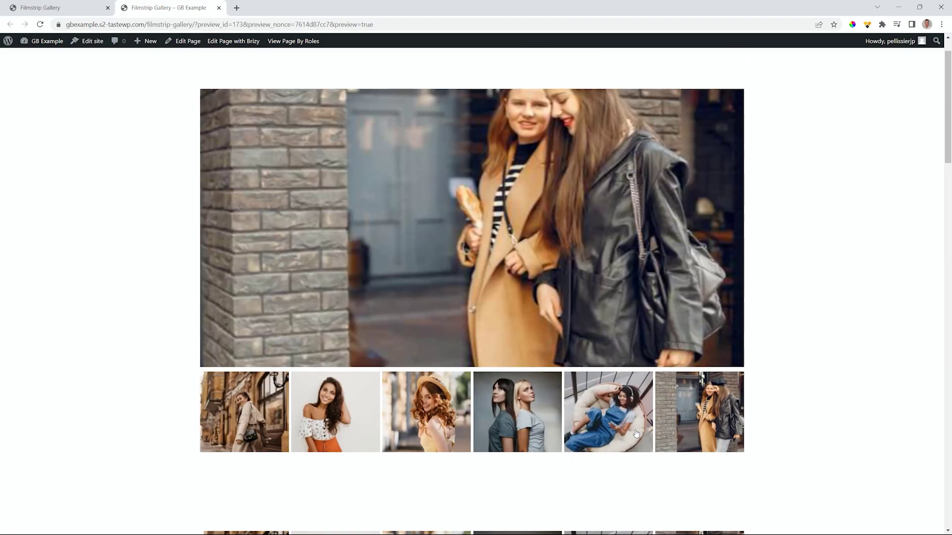
In the Filmstrip Gallery editor, use Clear Layout from the Update menu to empty the page.
click(60, 9)
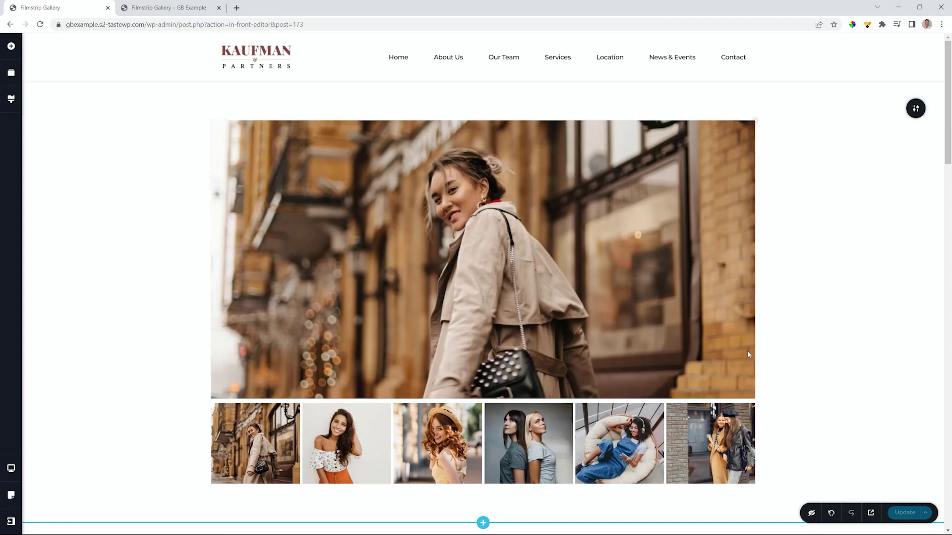
click(926, 512)
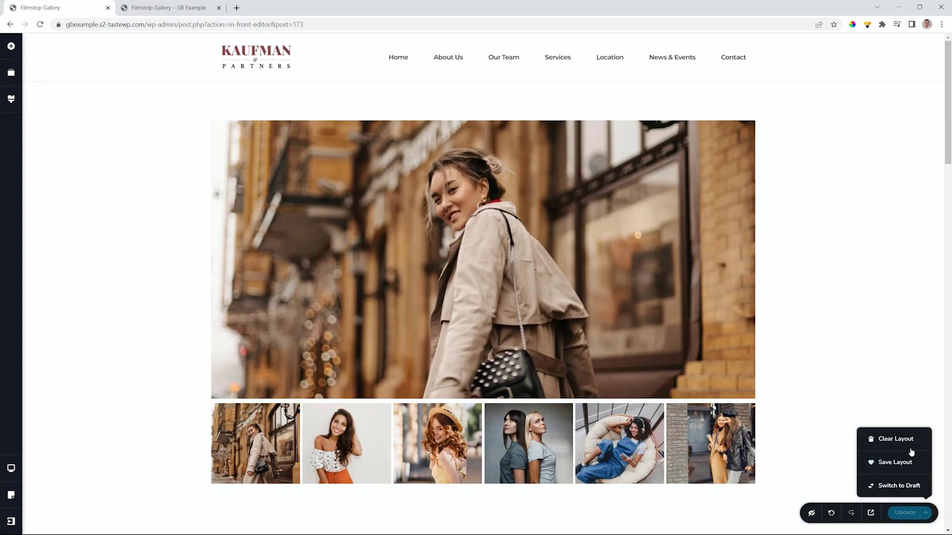
click(899, 440)
Add a 'Create your own' empty section and drop a Gallery element into it.
click(486, 284)
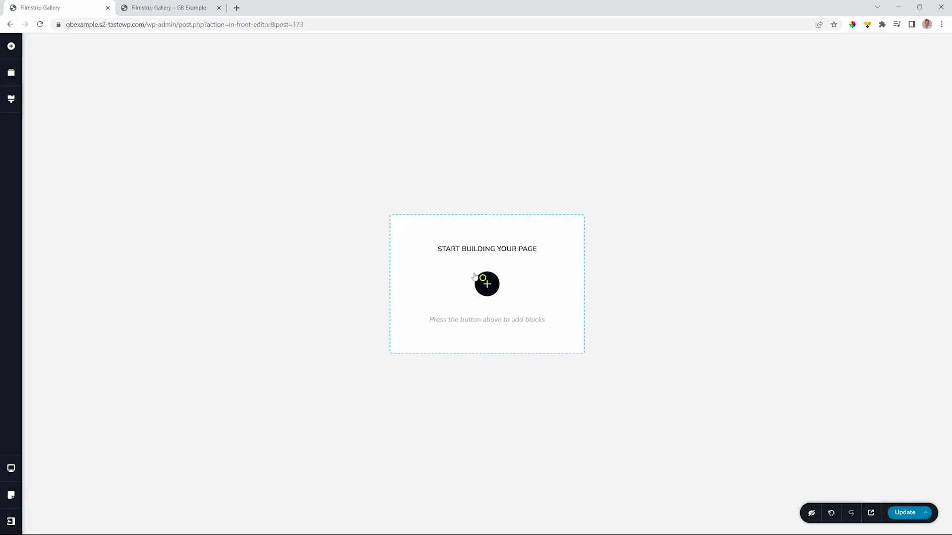
click(298, 137)
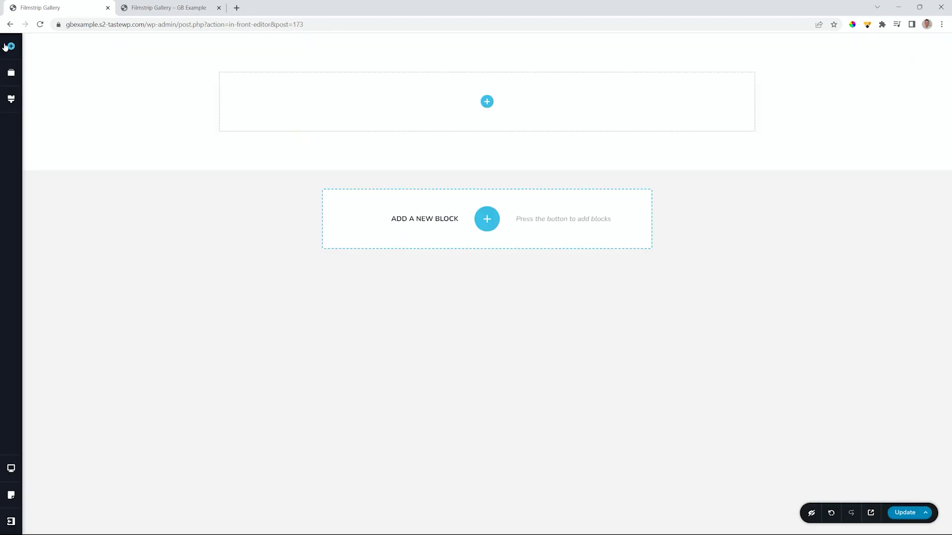
click(12, 47)
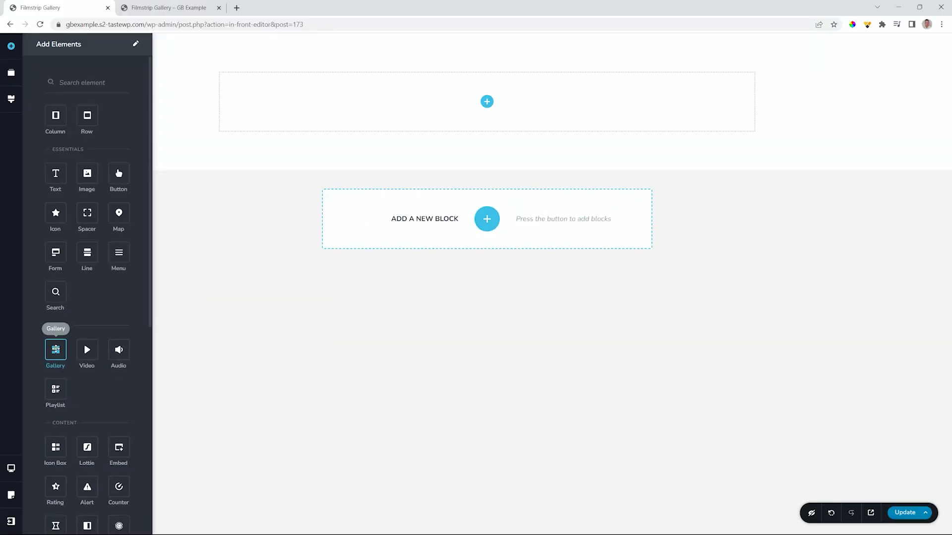
drag(139, 176, 951, 0)
drag(529, 114, 486, 99)
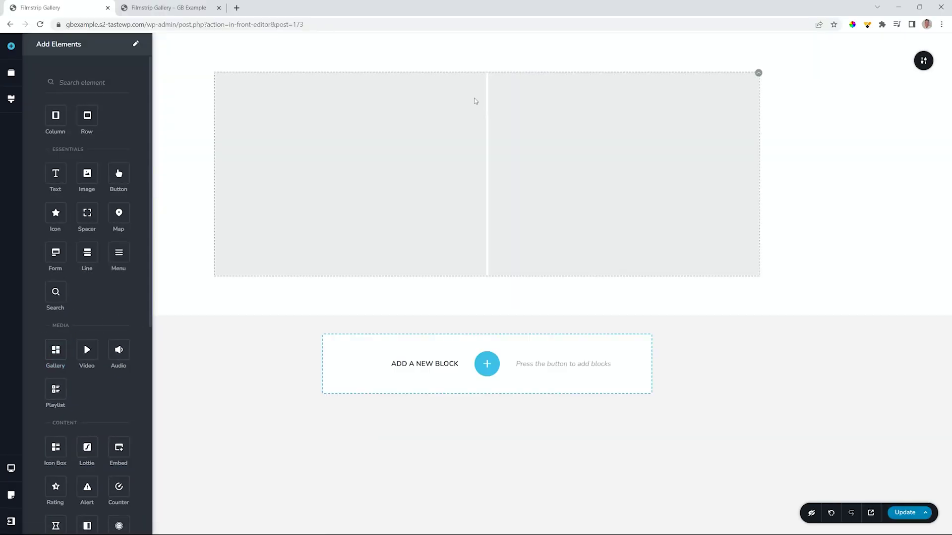
click(759, 74)
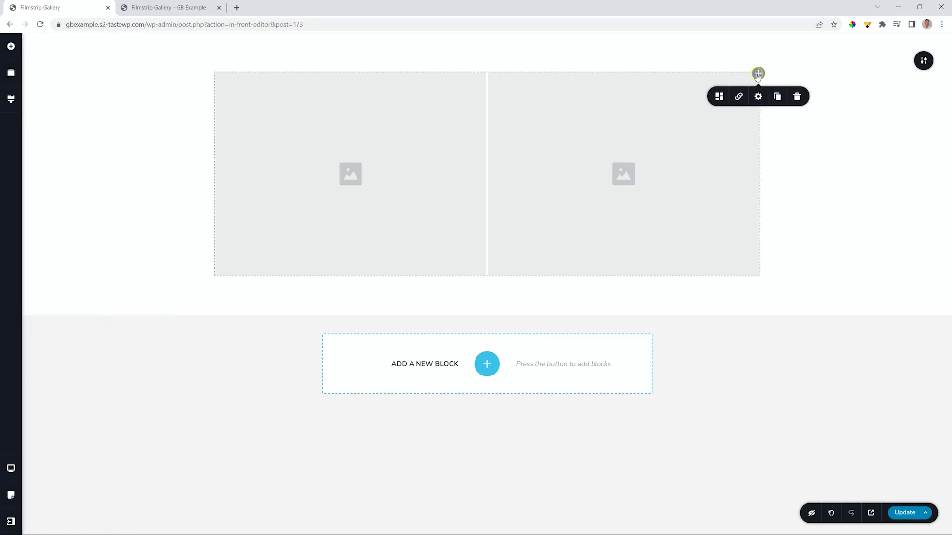
Add the first eight media-library photos, from the floral-top woman onward, to the gallery.
click(720, 98)
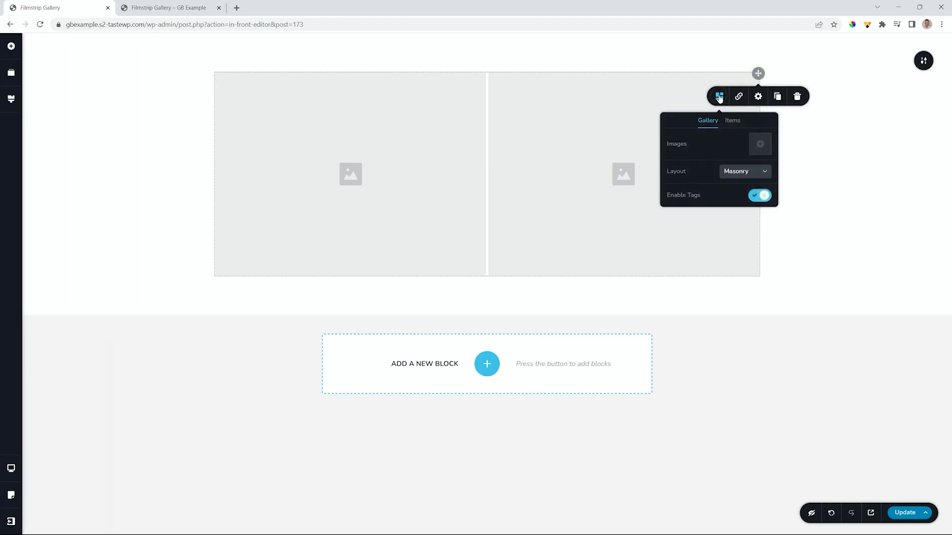
click(760, 145)
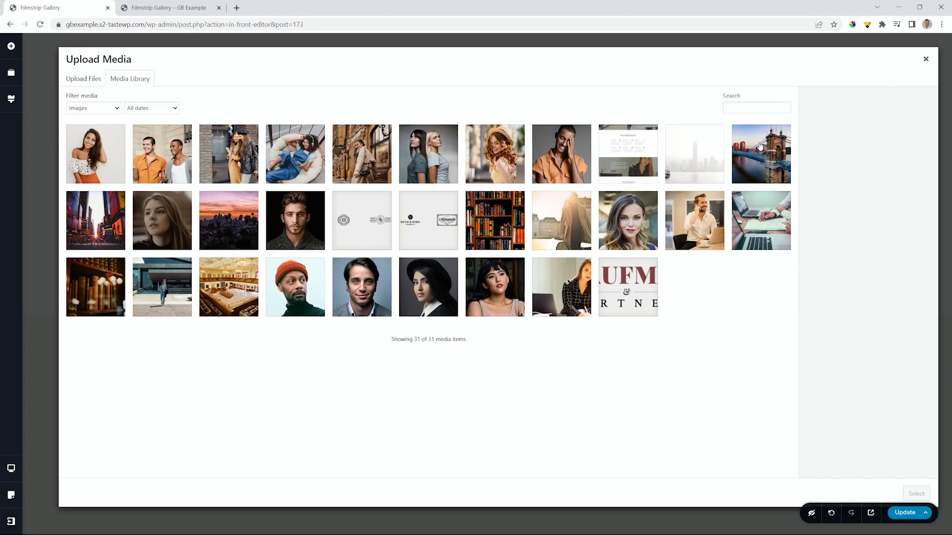
click(115, 167)
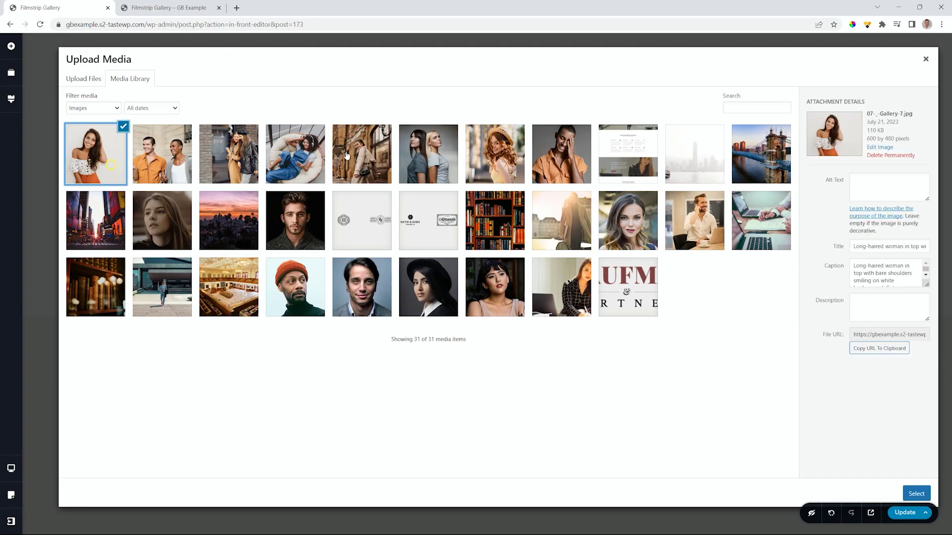
shift+click(564, 145)
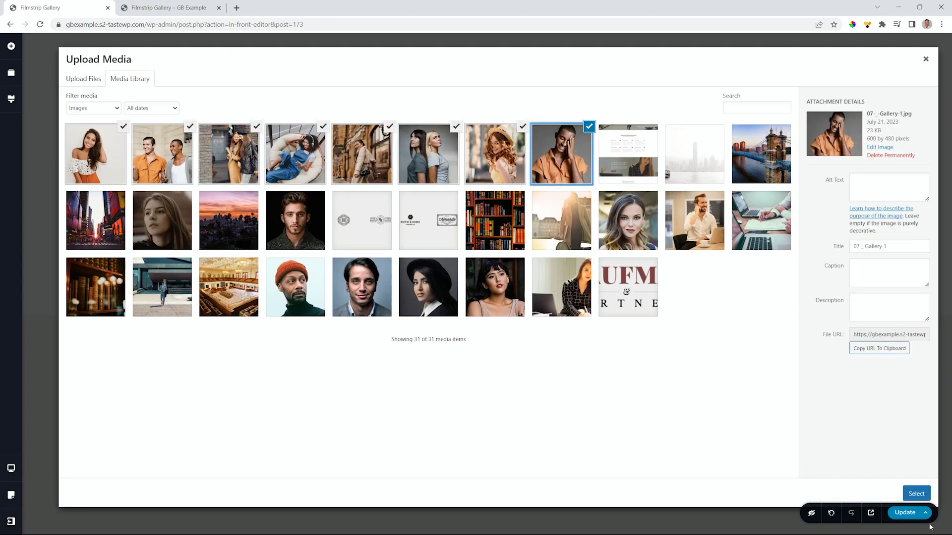
click(921, 491)
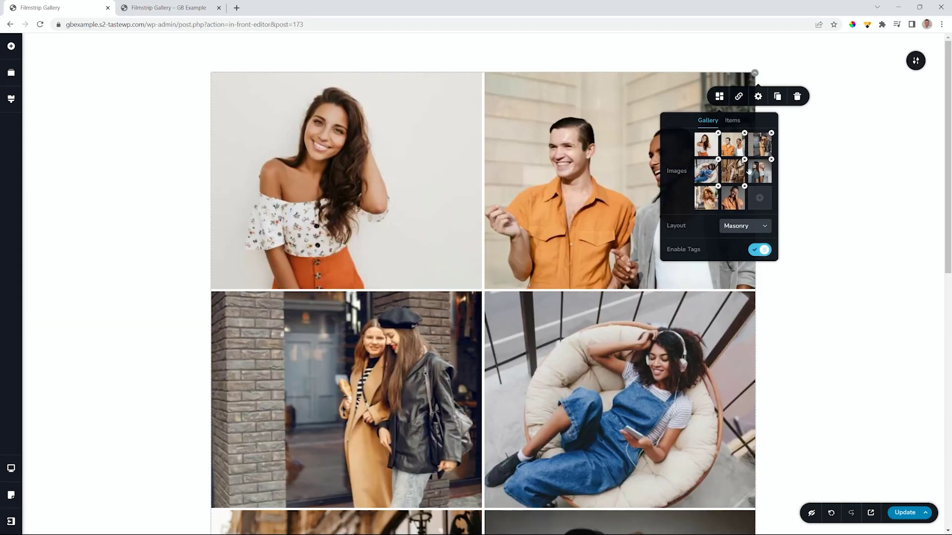
Change the gallery's Layout setting from Masonry to Big Image.
scroll(540, 185, down, 8)
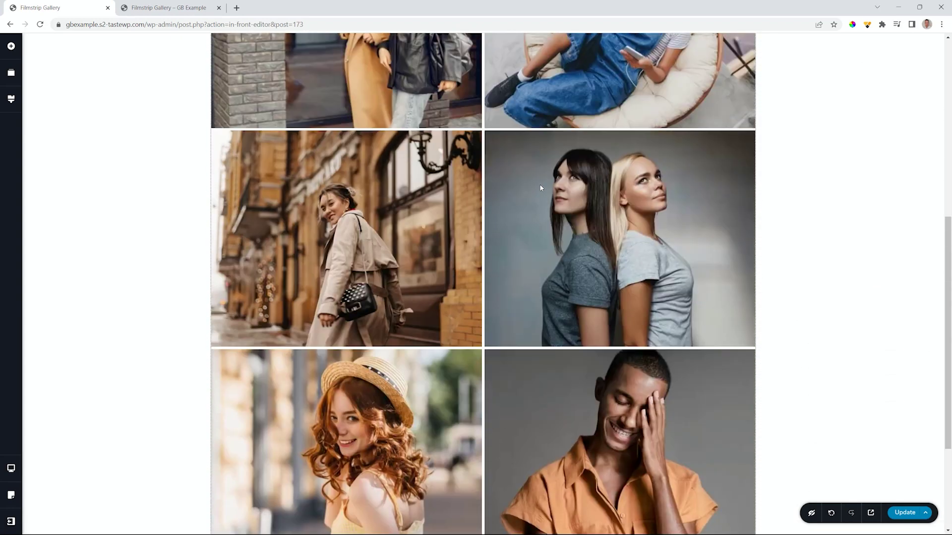
scroll(540, 184, up, 8)
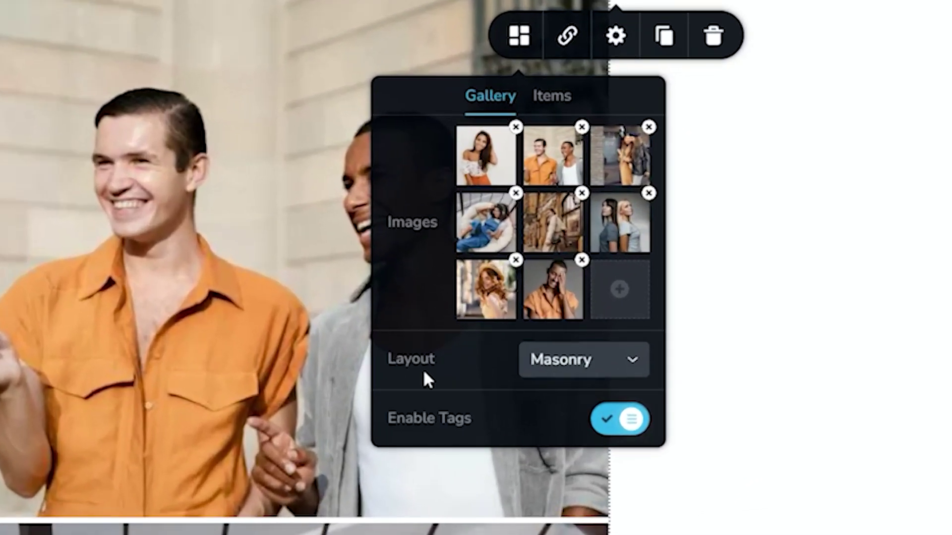
click(567, 369)
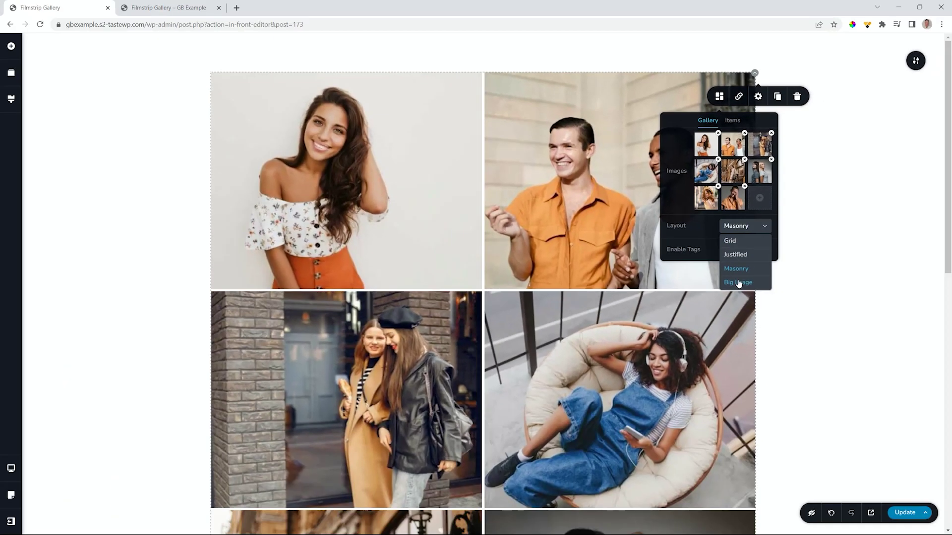
click(738, 282)
scroll(739, 283, down, 3)
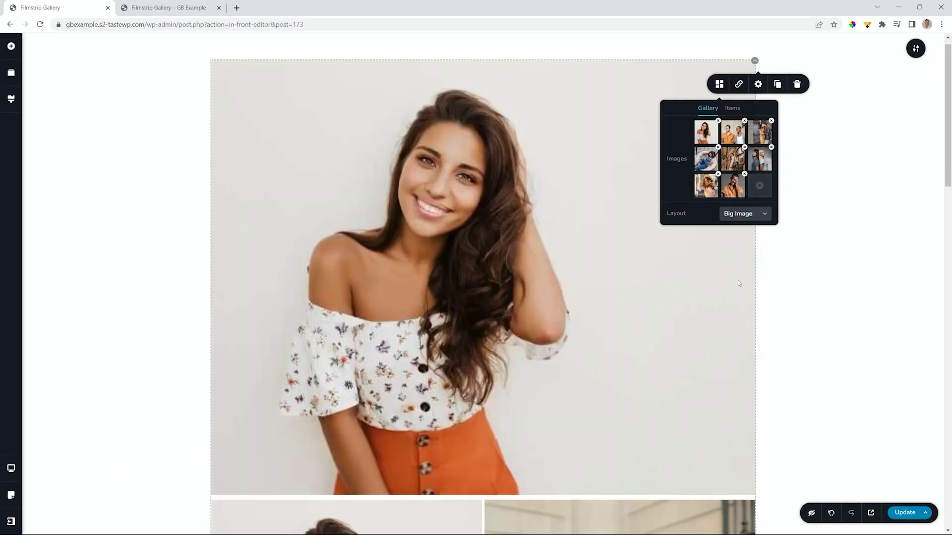
scroll(737, 281, down, 15)
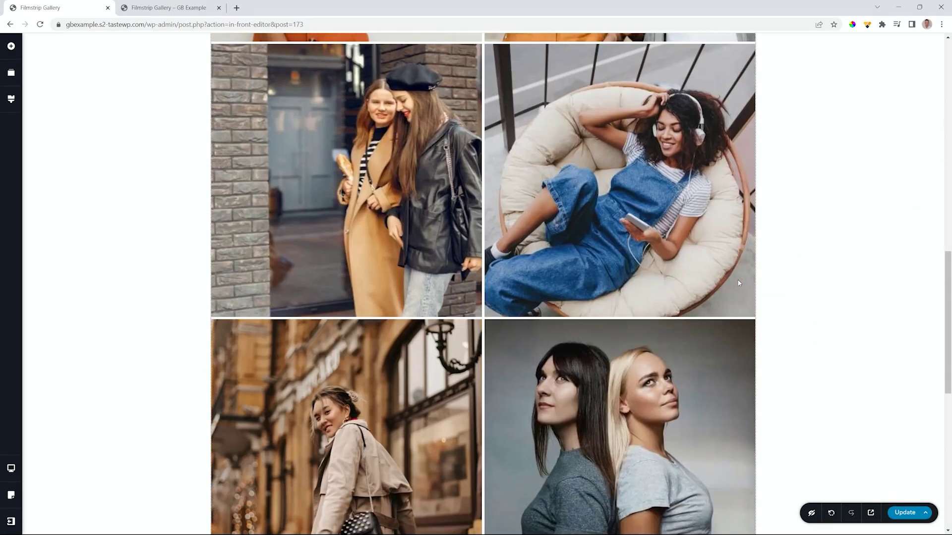
scroll(738, 283, down, 5)
scroll(737, 282, up, 13)
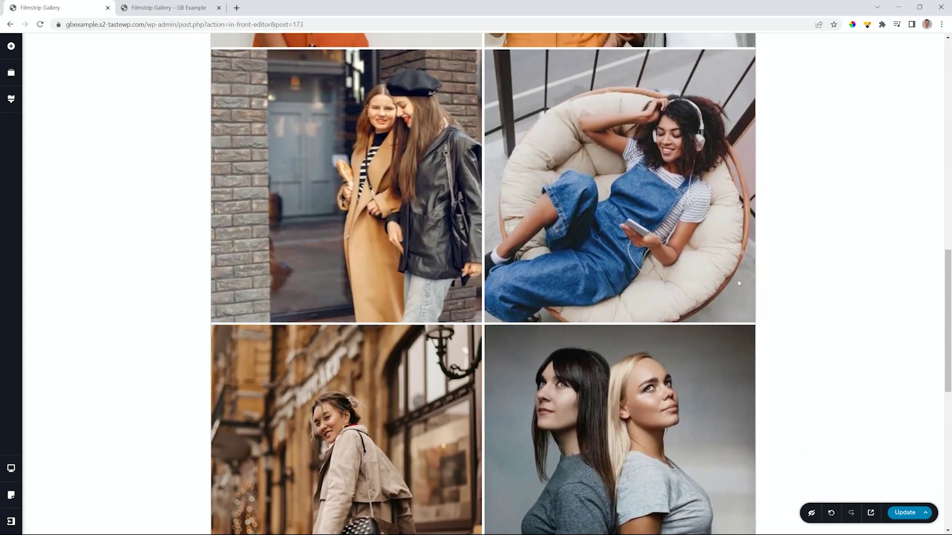
scroll(737, 282, up, 9)
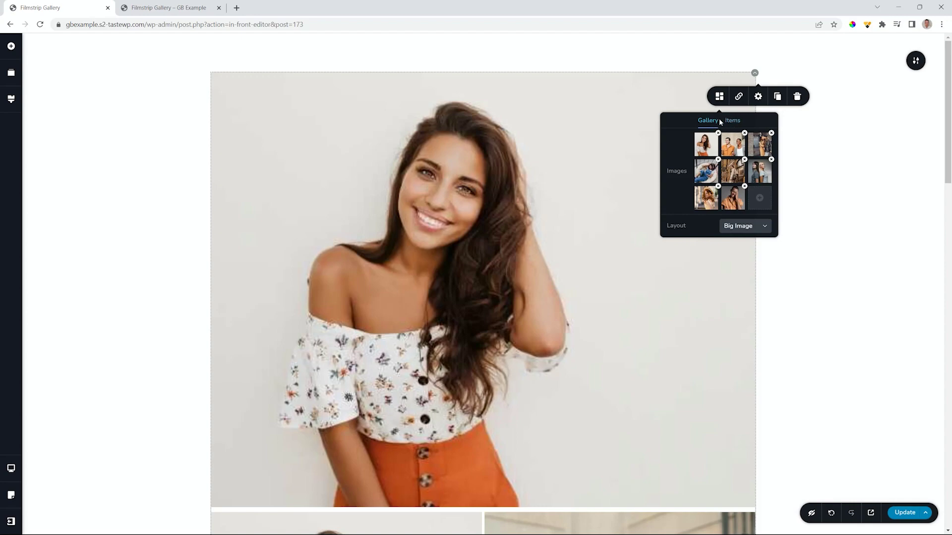
Raise the gallery's Items Columns slider from 2 to 6.
click(729, 122)
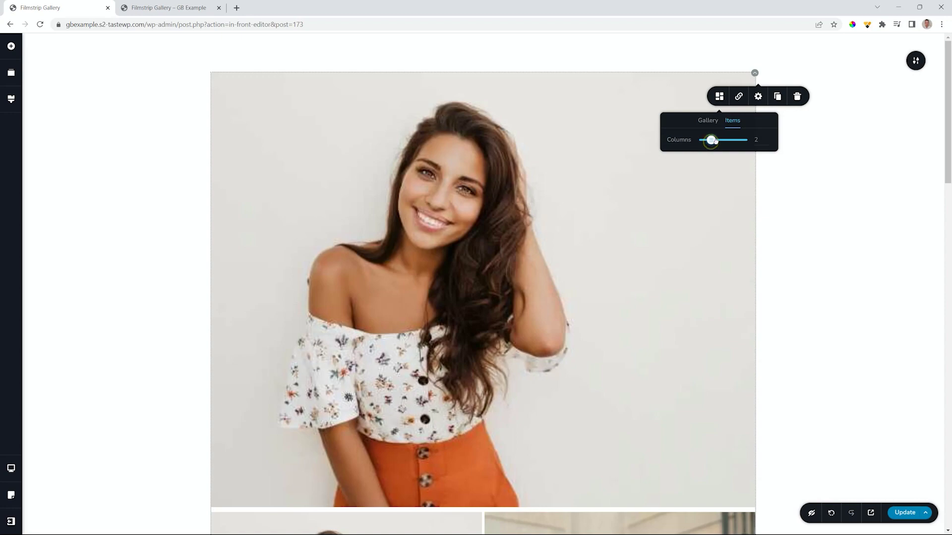
drag(714, 141, 743, 141)
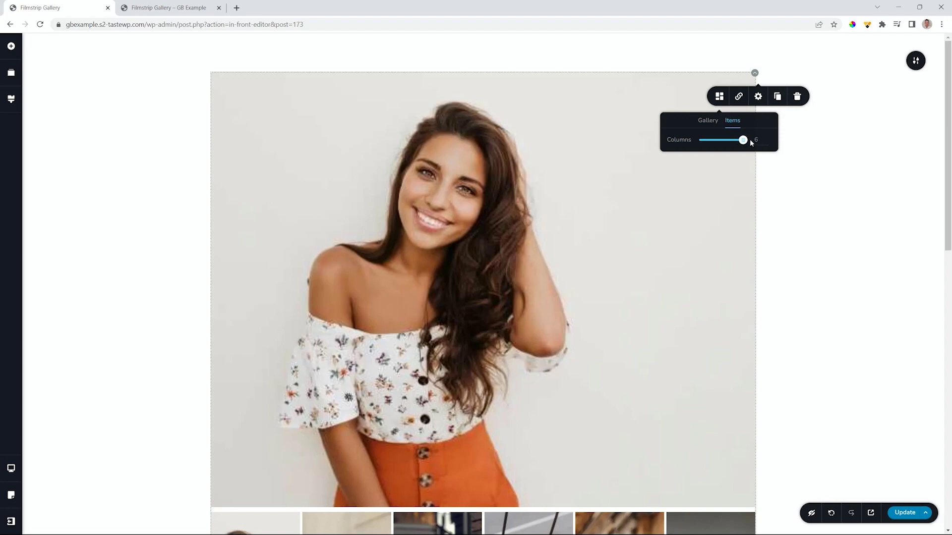
scroll(751, 180, down, 5)
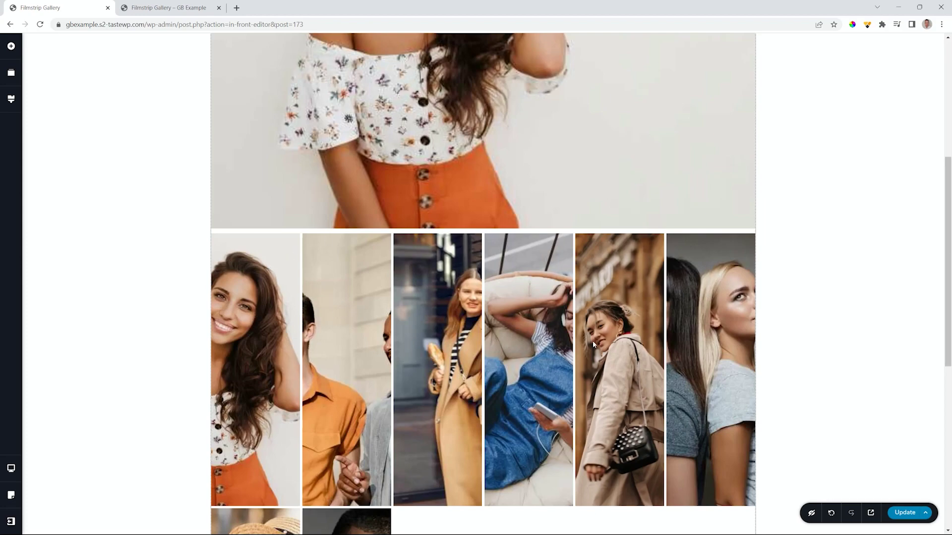
scroll(406, 408, down, 3)
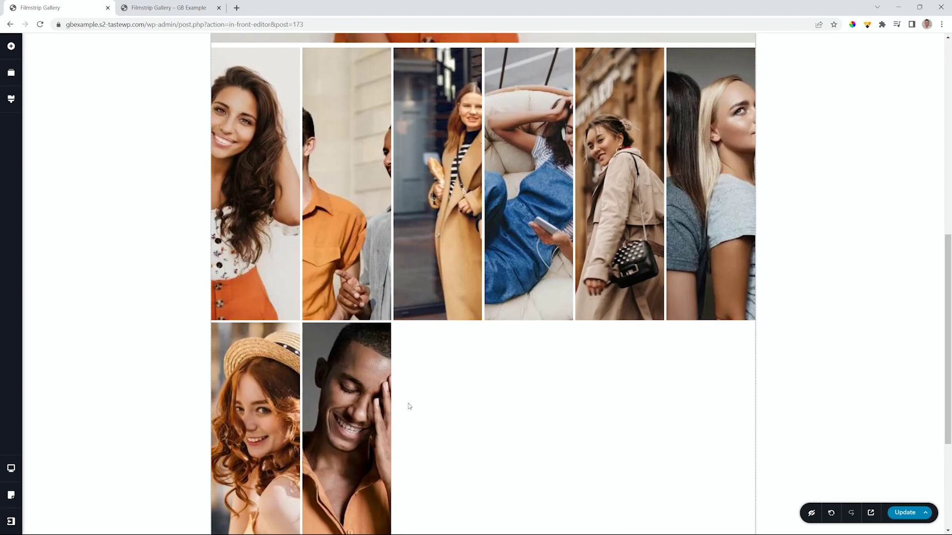
scroll(485, 336, up, 3)
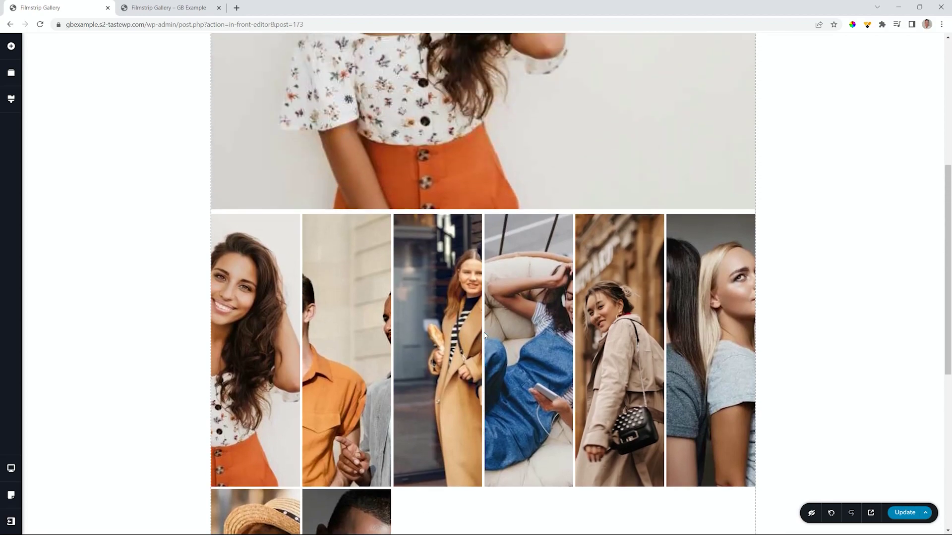
scroll(484, 336, up, 5)
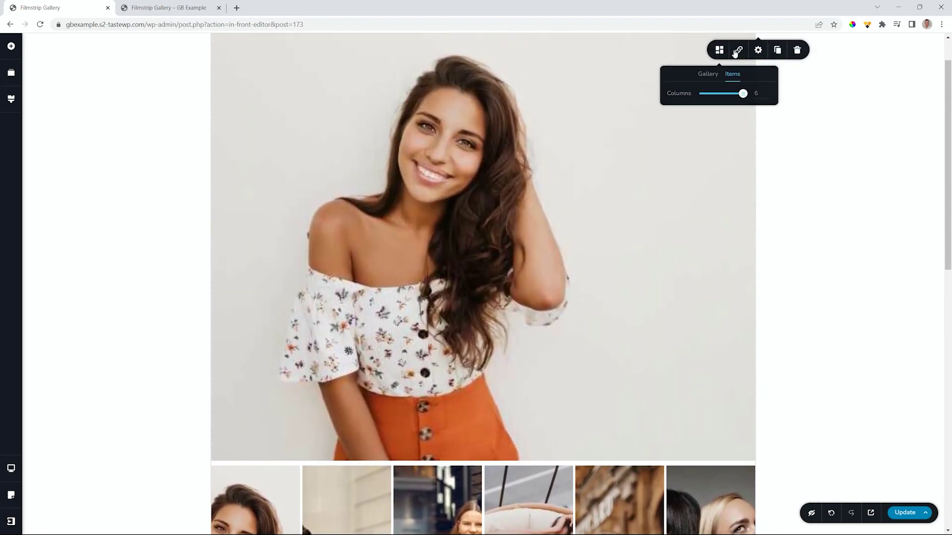
click(719, 51)
click(719, 50)
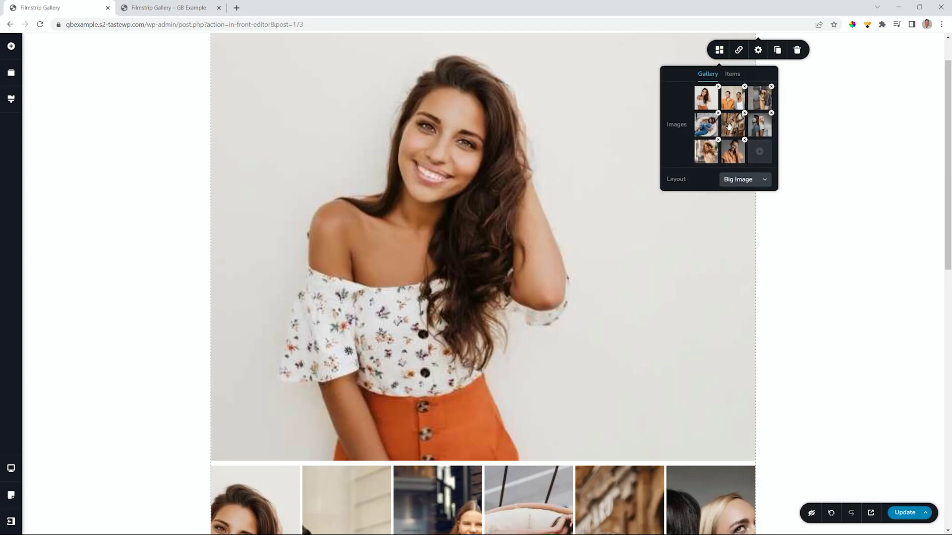
Delete the beige photo and one other, then move the studded-bag street photo to first.
click(745, 87)
click(718, 140)
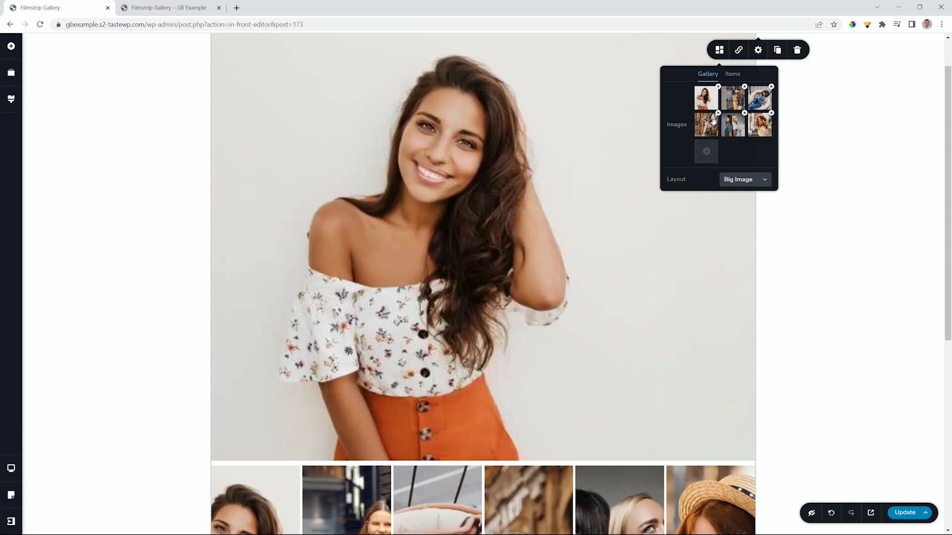
drag(712, 121, 705, 144)
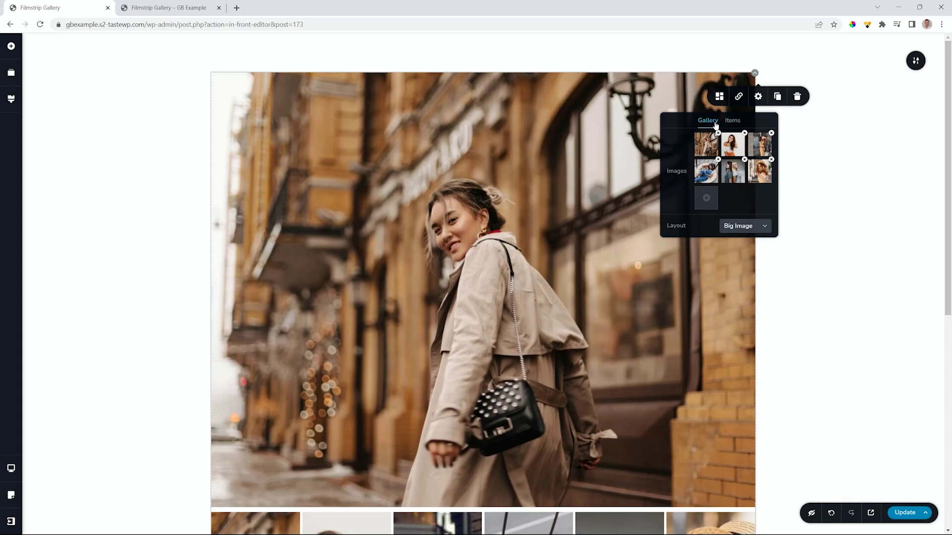
click(734, 122)
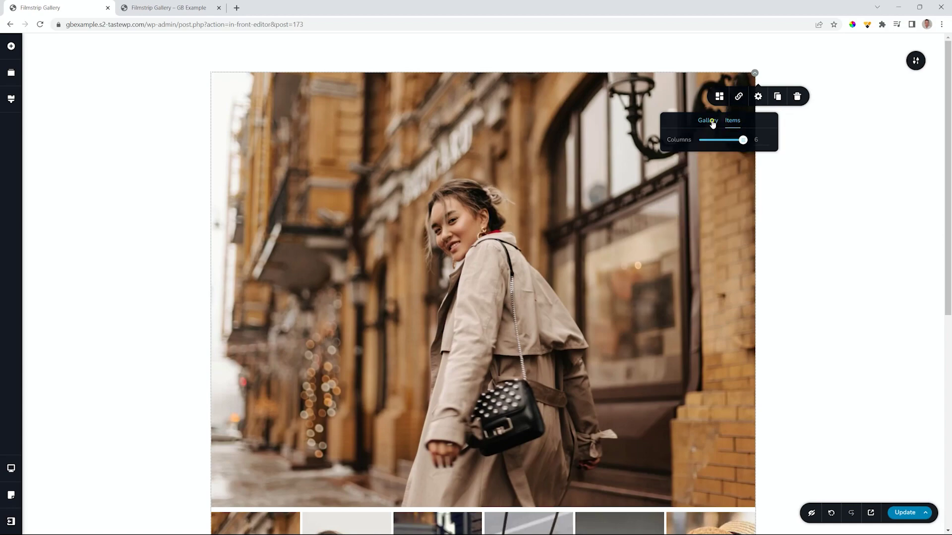
click(712, 121)
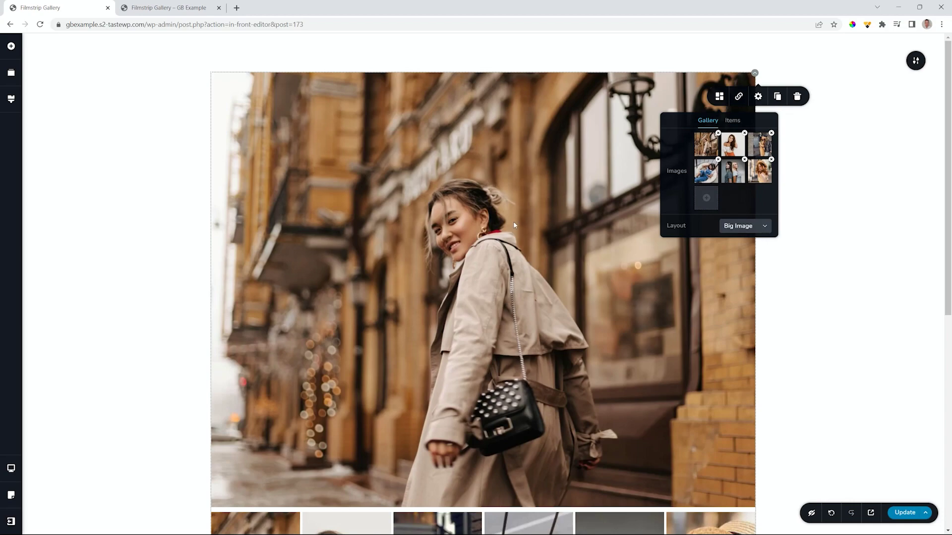
scroll(513, 222, down, 3)
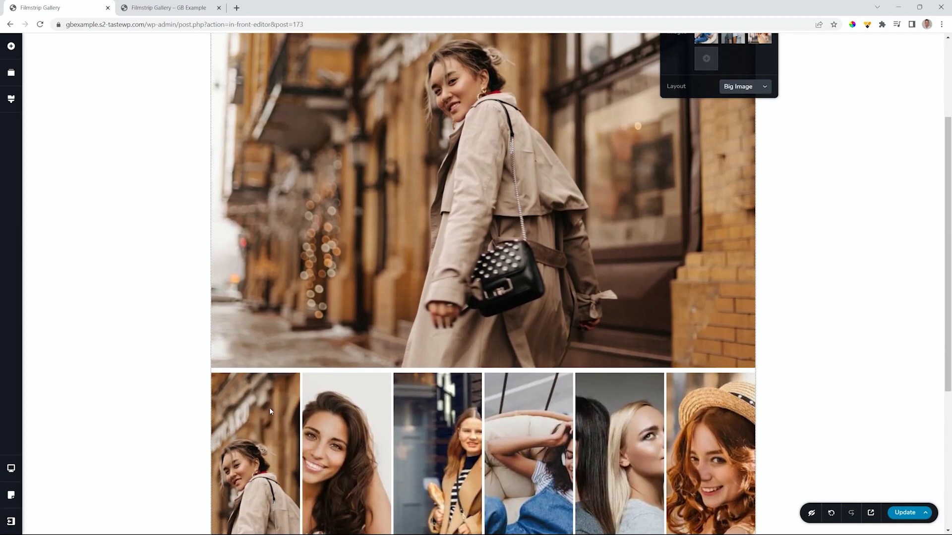
Shorten the large street photo into a wide landscape banner above the six thumbnails.
click(270, 410)
click(492, 201)
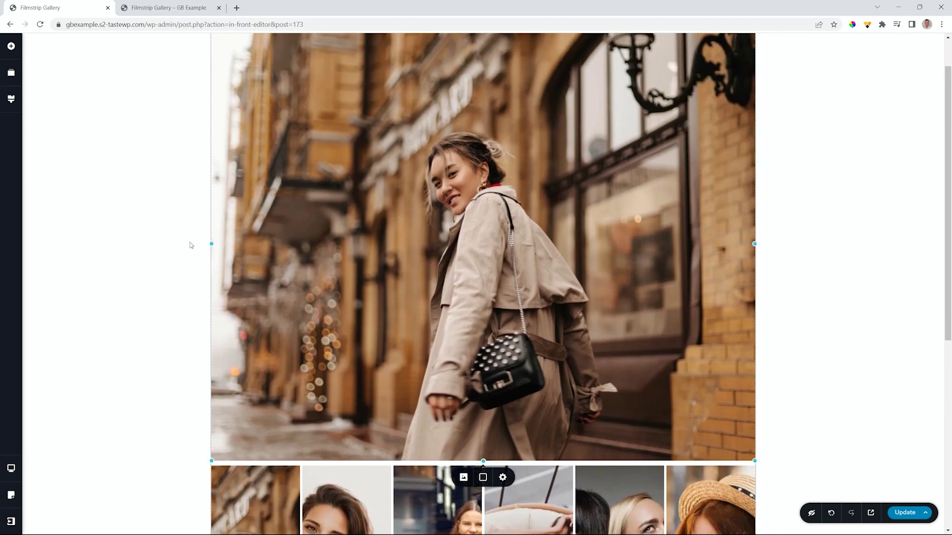
mouse_move(212, 242)
mouse_down()
mouse_move(317, 242)
mouse_move(297, 231)
mouse_move(212, 240)
mouse_up()
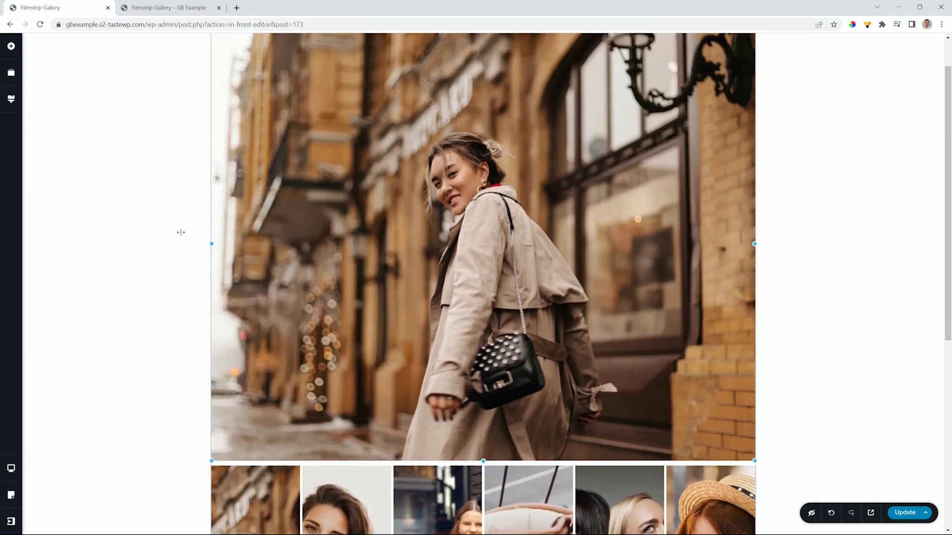
mouse_move(488, 456)
mouse_down()
mouse_move(487, 270)
mouse_move(488, 440)
mouse_up()
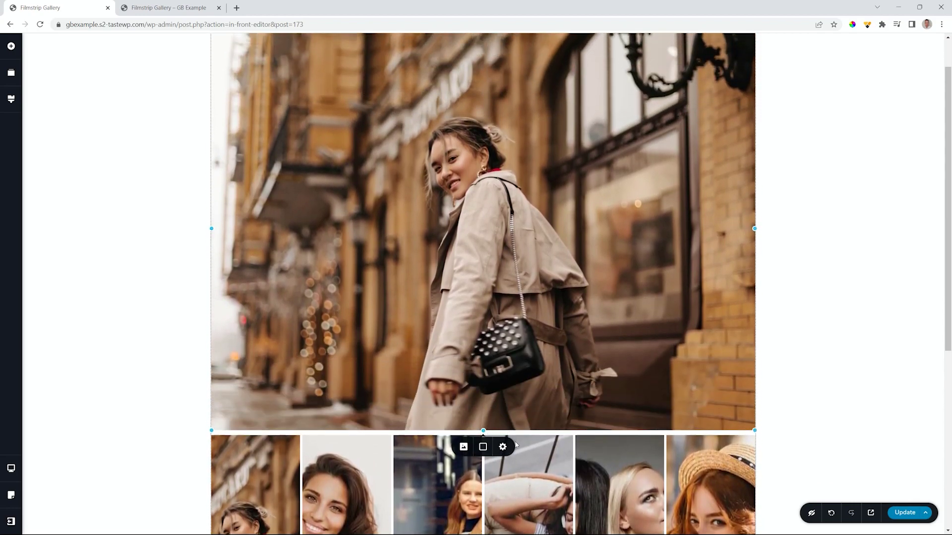
click(506, 447)
scroll(445, 426, down, 1)
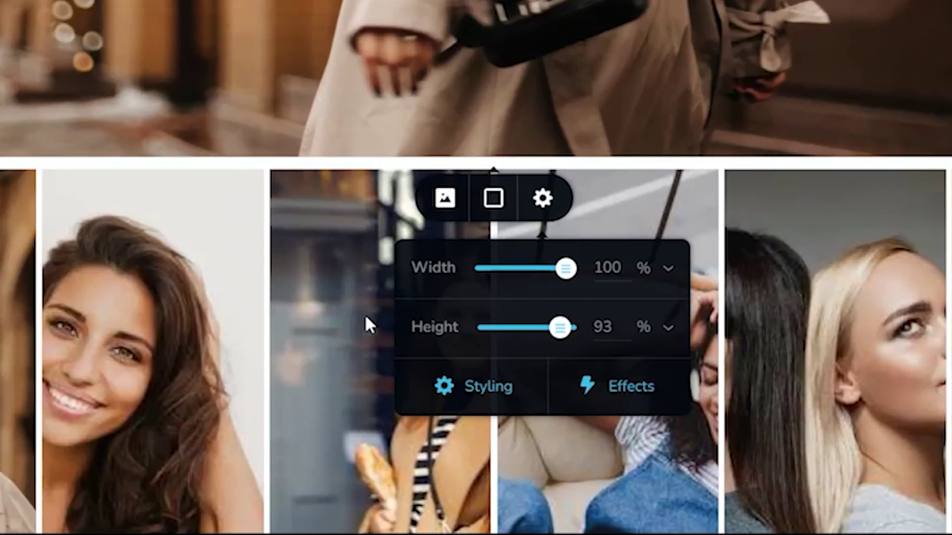
click(674, 268)
click(668, 270)
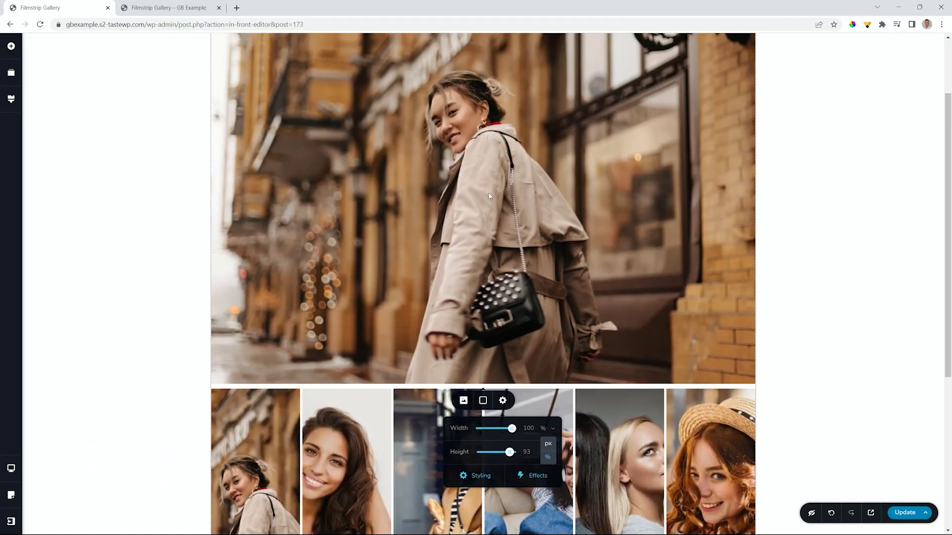
click(489, 196)
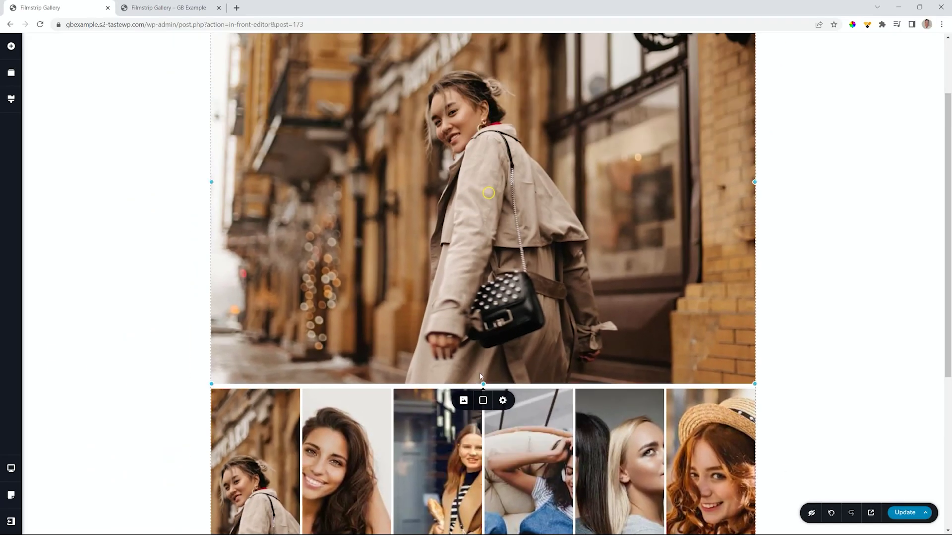
drag(483, 385, 465, 248)
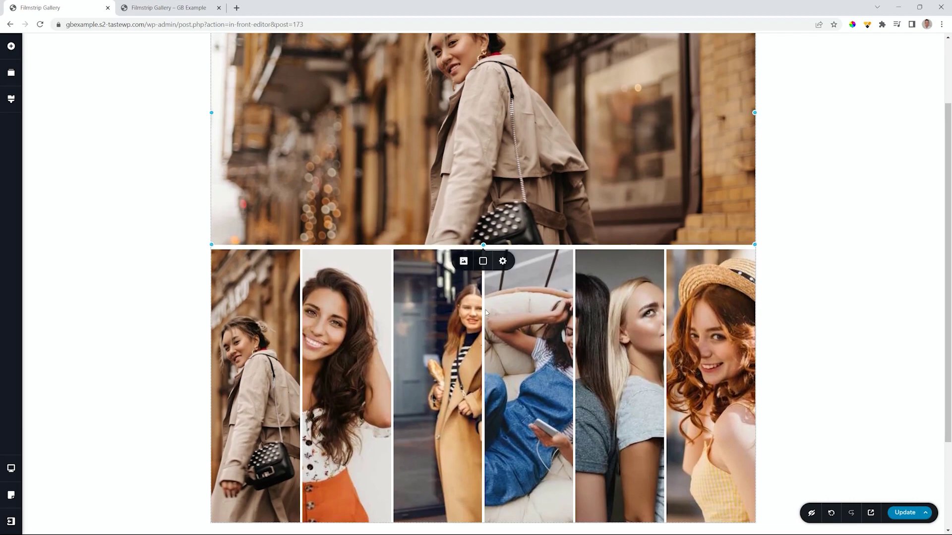
scroll(486, 310, up, 2)
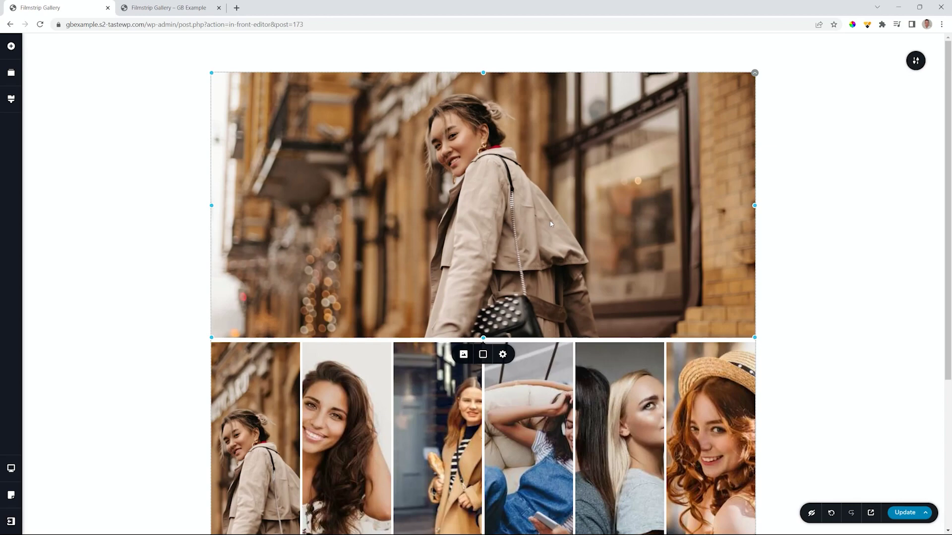
Shrink the filmstrip thumbnails to 143 px height with a 22 px indent.
scroll(550, 223, down, 3)
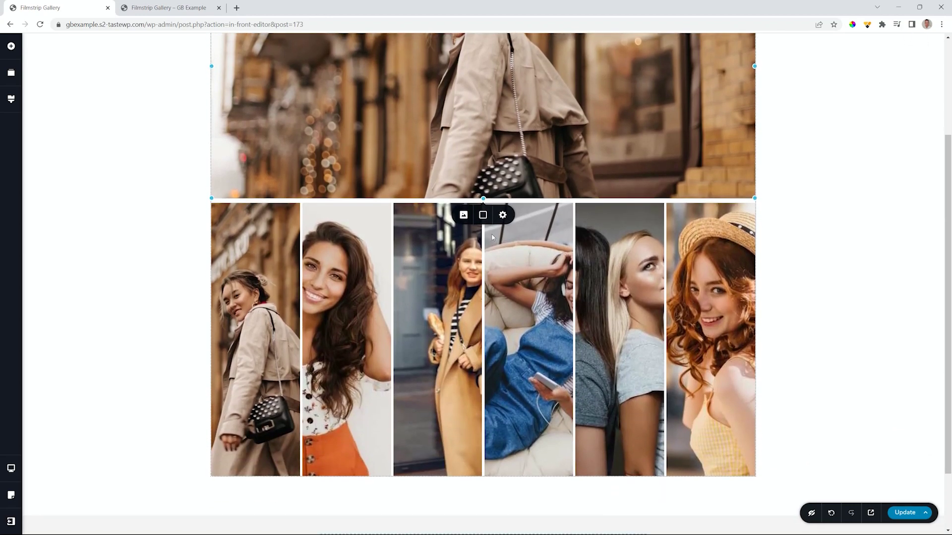
click(271, 284)
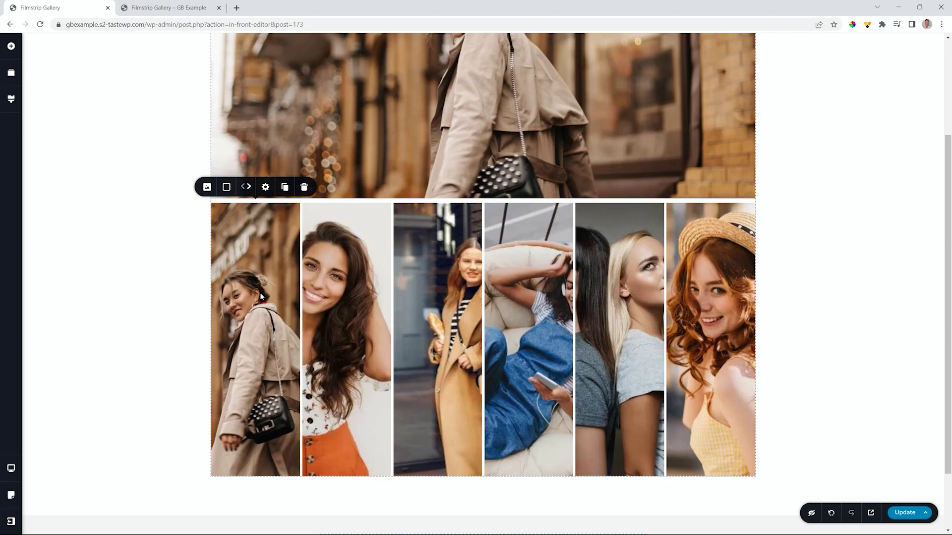
click(266, 187)
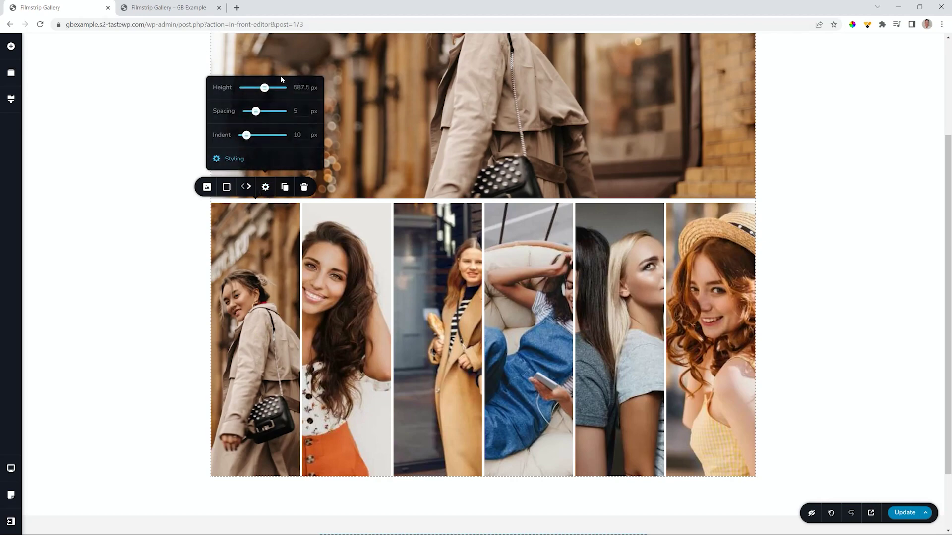
drag(265, 87, 245, 92)
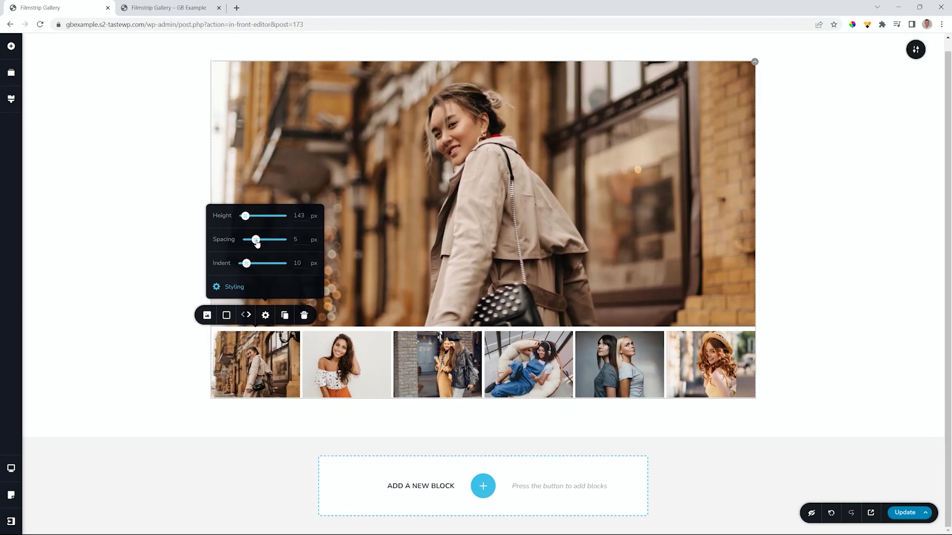
drag(256, 240, 251, 265)
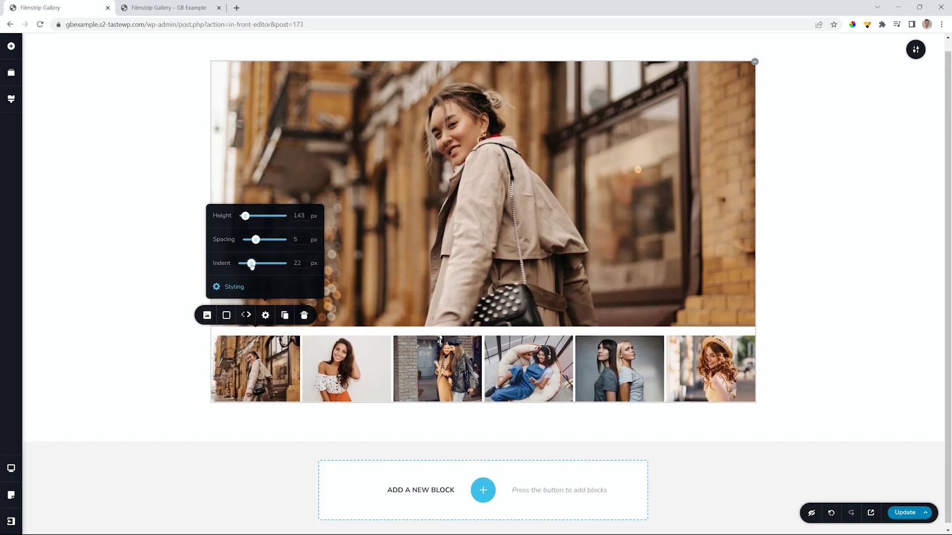
Change the gallery style so the thumbnail strip sits on the right side of the large photo.
click(253, 319)
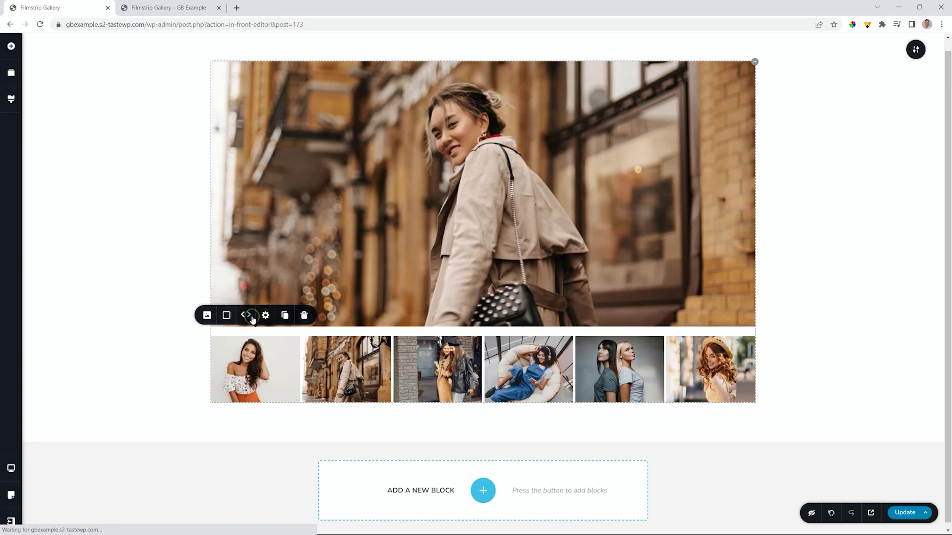
click(243, 318)
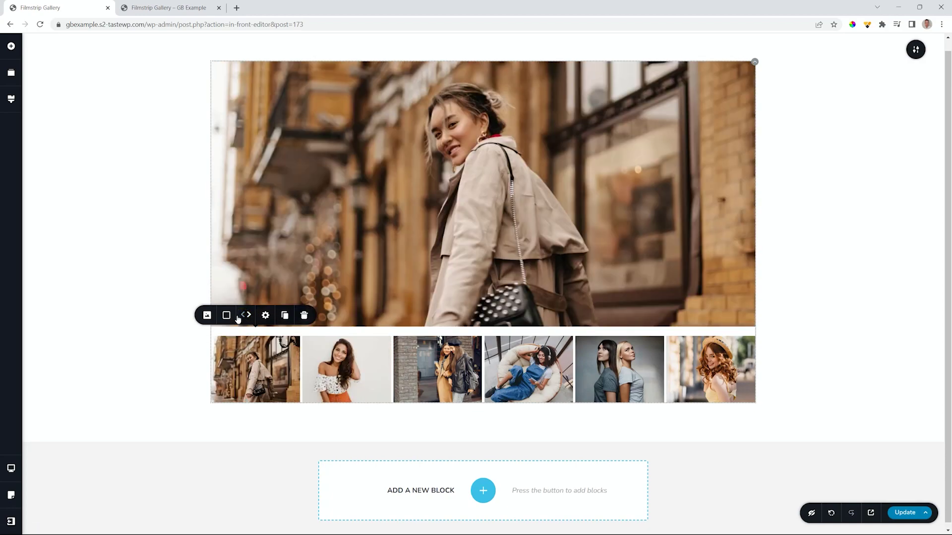
click(207, 316)
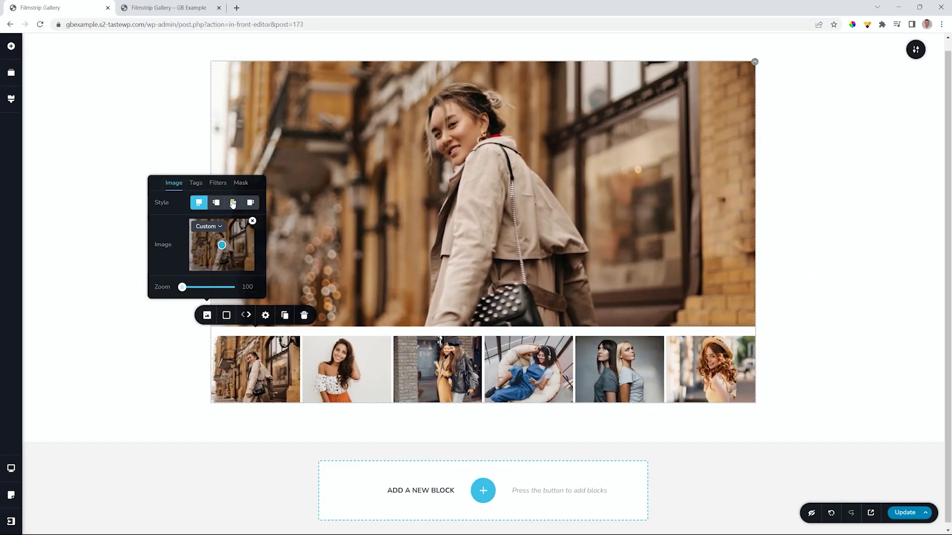
click(413, 139)
click(216, 204)
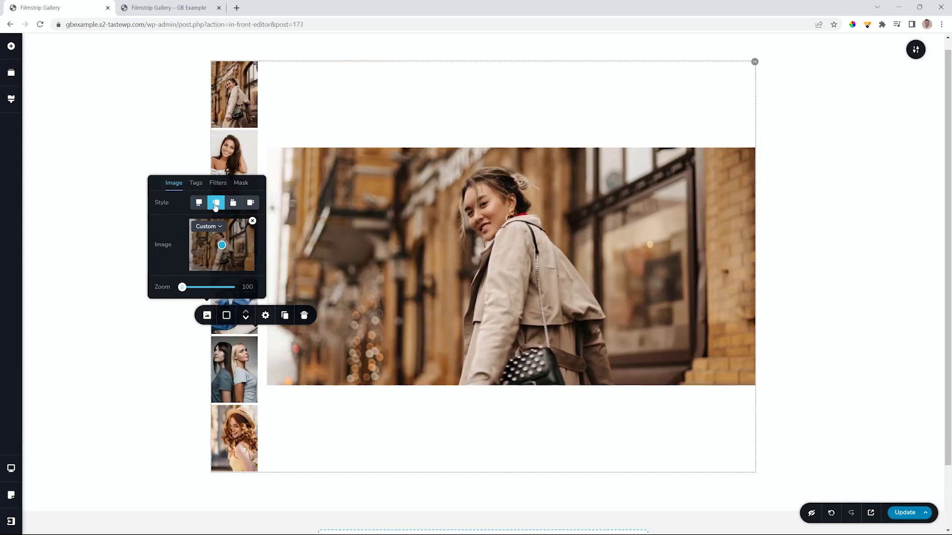
click(249, 204)
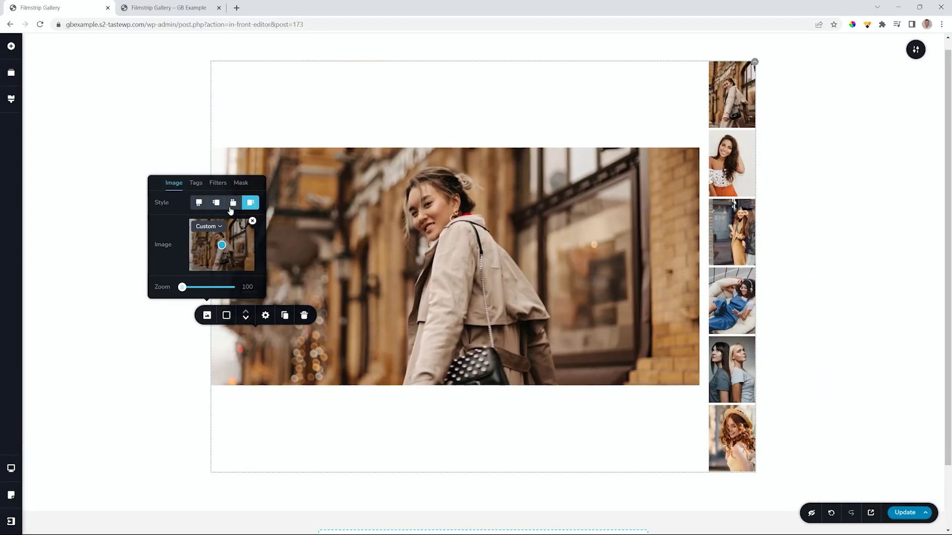
Stretch the large photo taller to match the vertical thumbnail strip's height.
click(504, 225)
mouse_move(455, 386)
mouse_down()
mouse_move(459, 522)
mouse_move(455, 378)
mouse_move(452, 404)
mouse_up()
scroll(455, 386, up, 2)
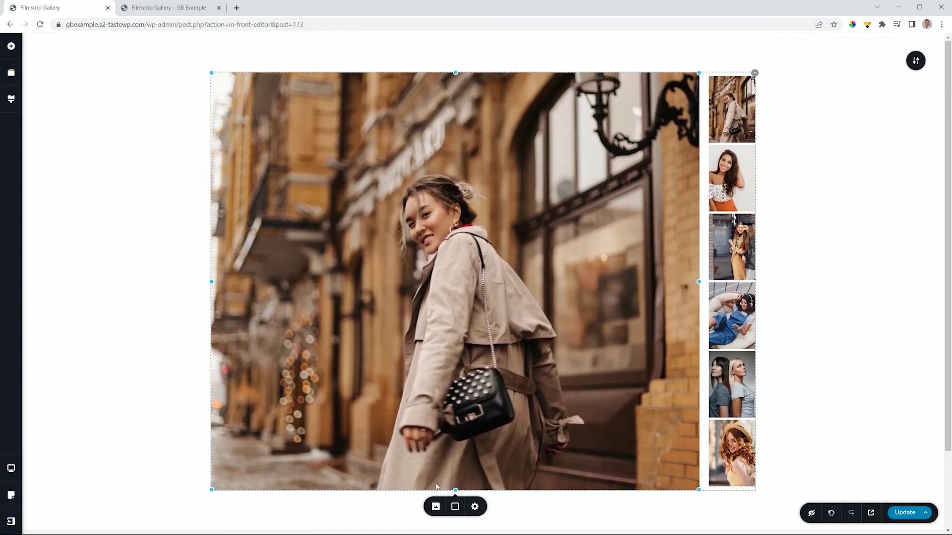
drag(455, 490, 455, 483)
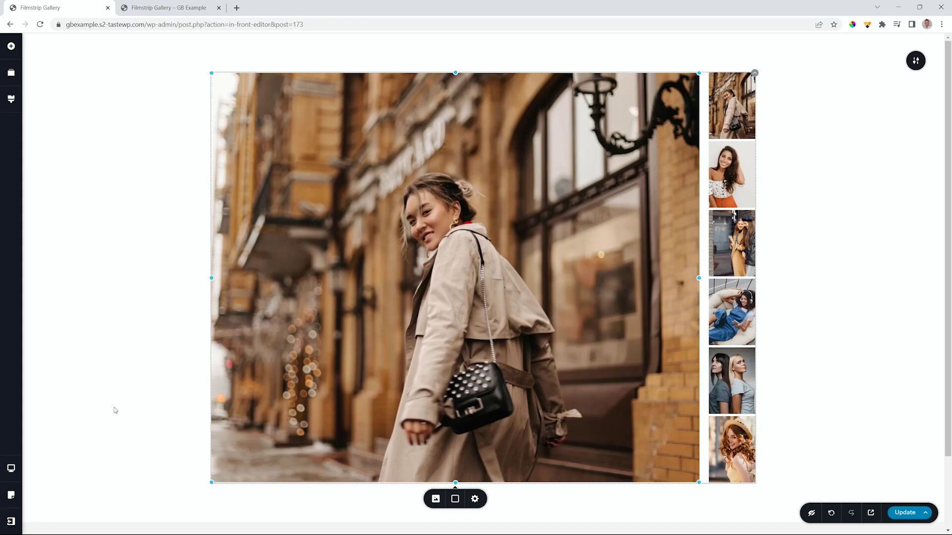
In the tablet preview, make the main photo much taller.
click(10, 469)
click(60, 469)
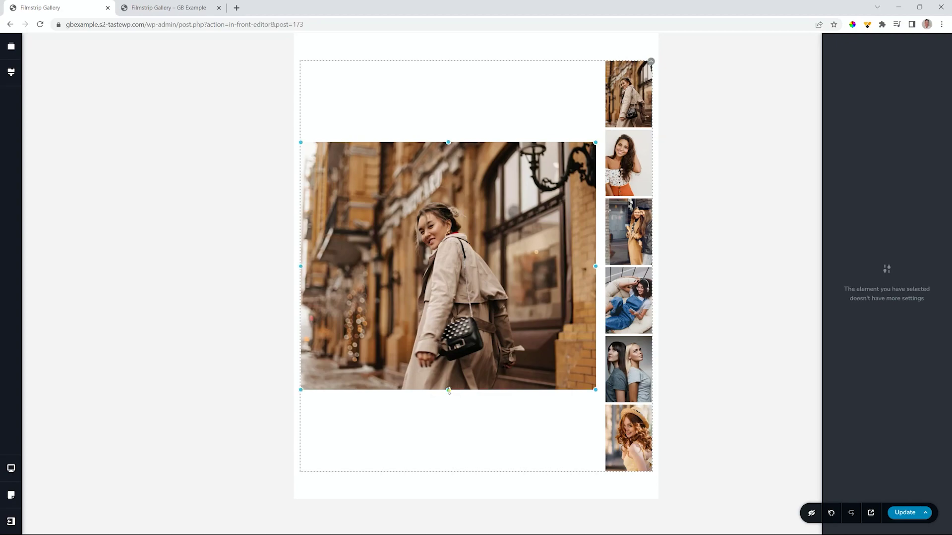
drag(448, 389, 458, 446)
Set the tablet thumbnail height to 100 px, then switch to the mobile preview.
click(629, 98)
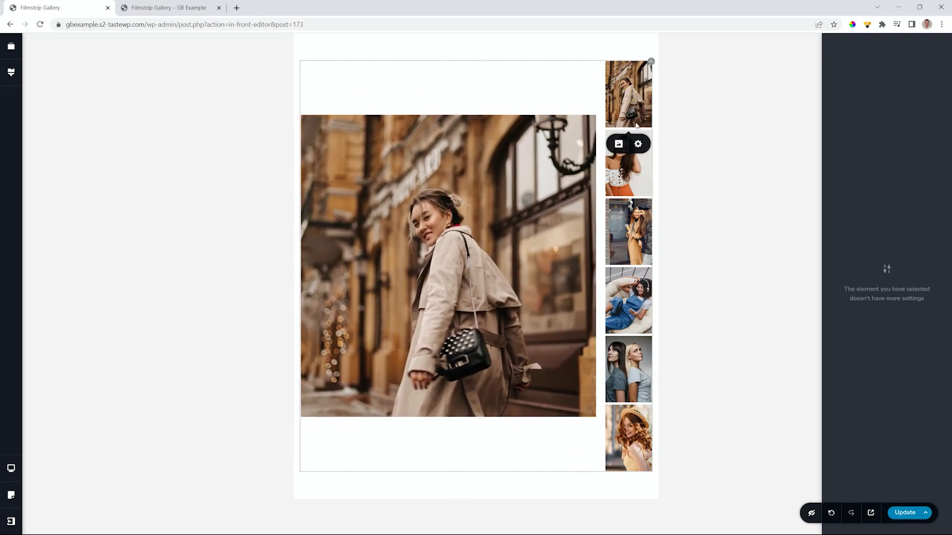
click(638, 144)
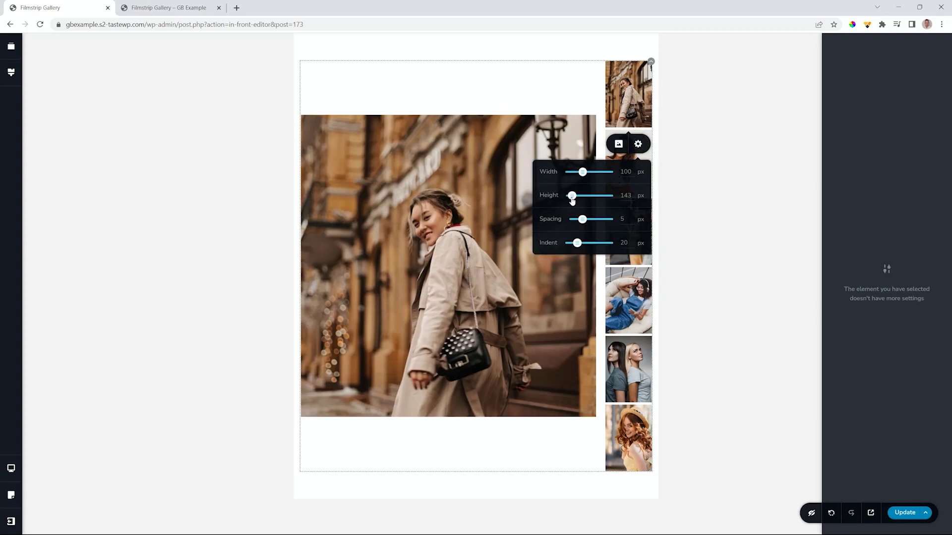
drag(572, 196, 572, 197)
click(457, 226)
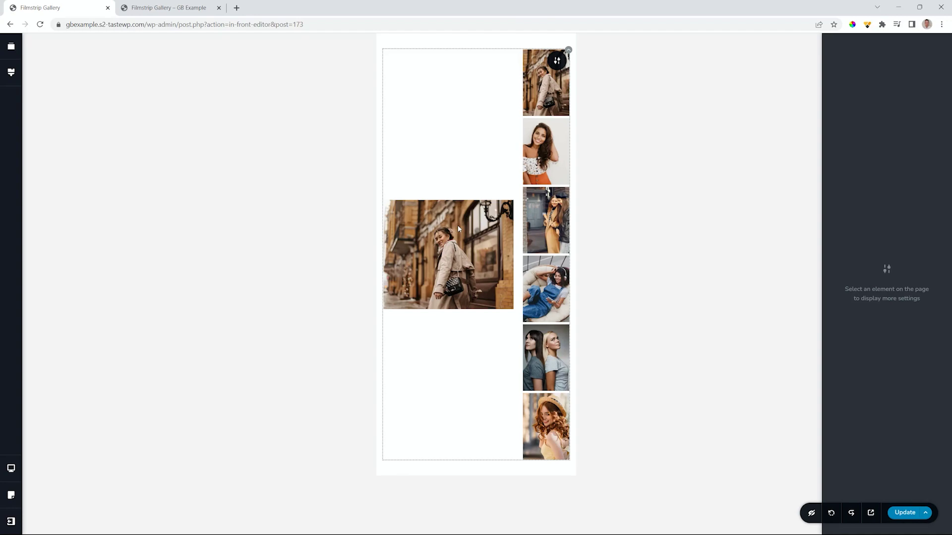
On mobile, make the main photo taller and set the thumbnail height to 65 px.
drag(447, 311, 455, 394)
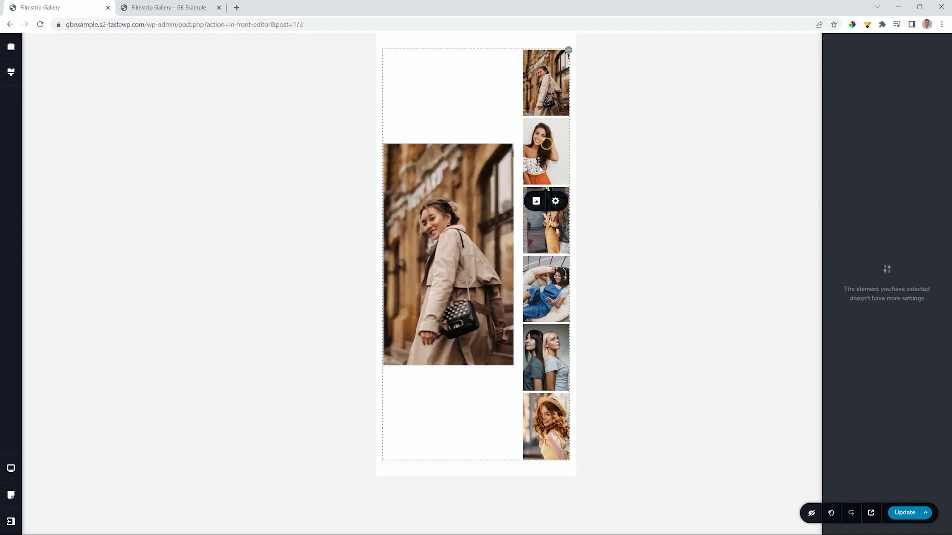
click(555, 203)
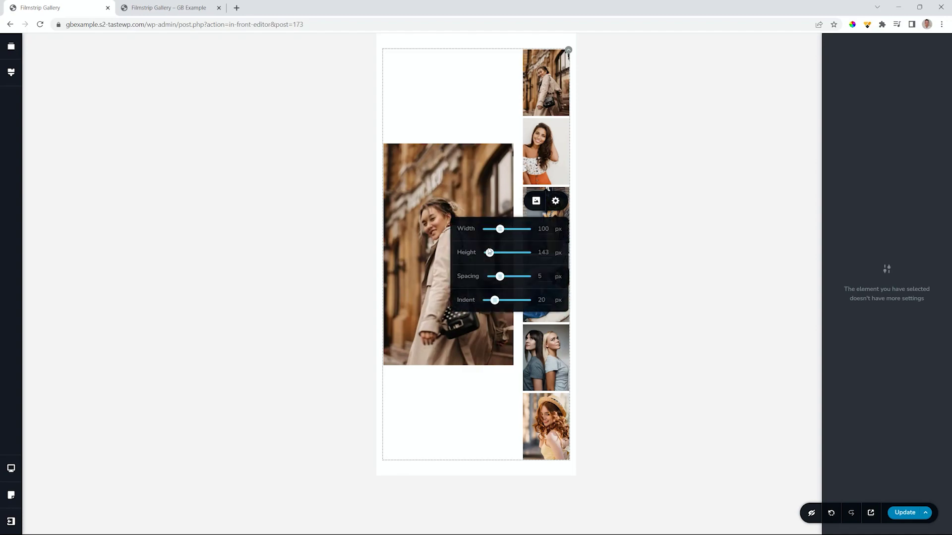
double_click(544, 253)
text(65)
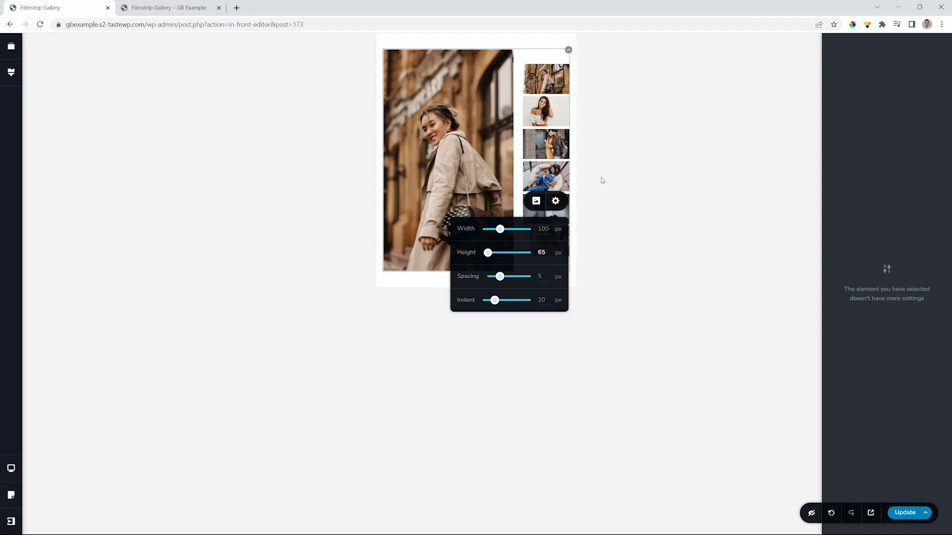
click(550, 111)
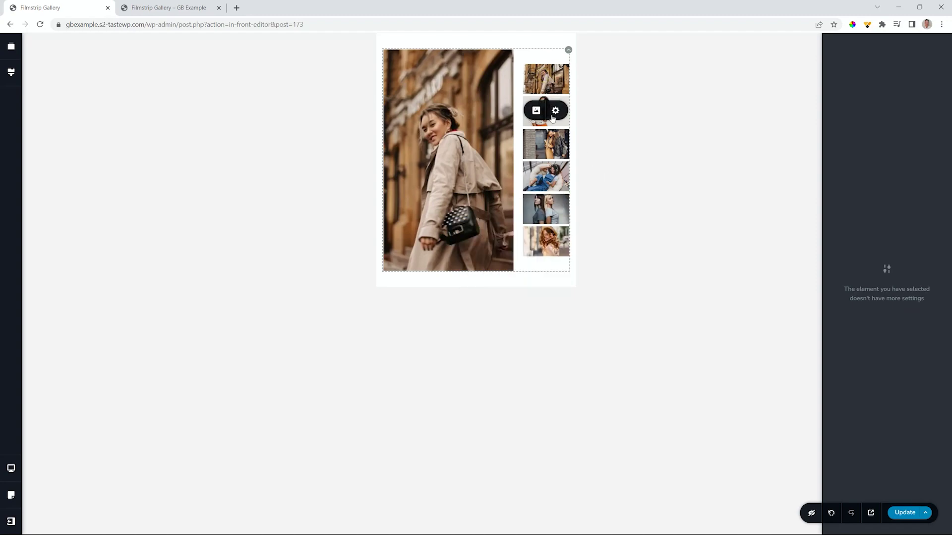
Change the mobile thumbnail height from 65 px to 100 px.
click(553, 115)
double_click(541, 162)
text(100)
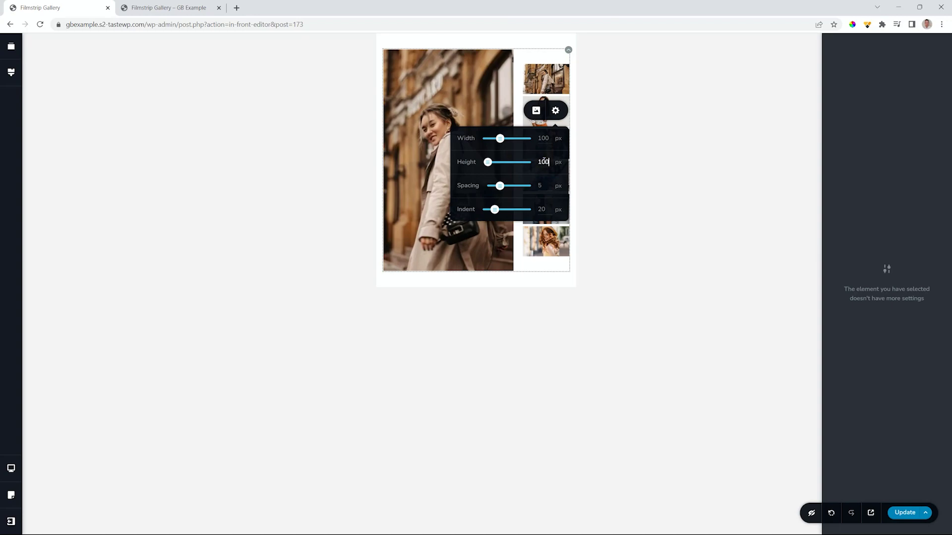
click(545, 128)
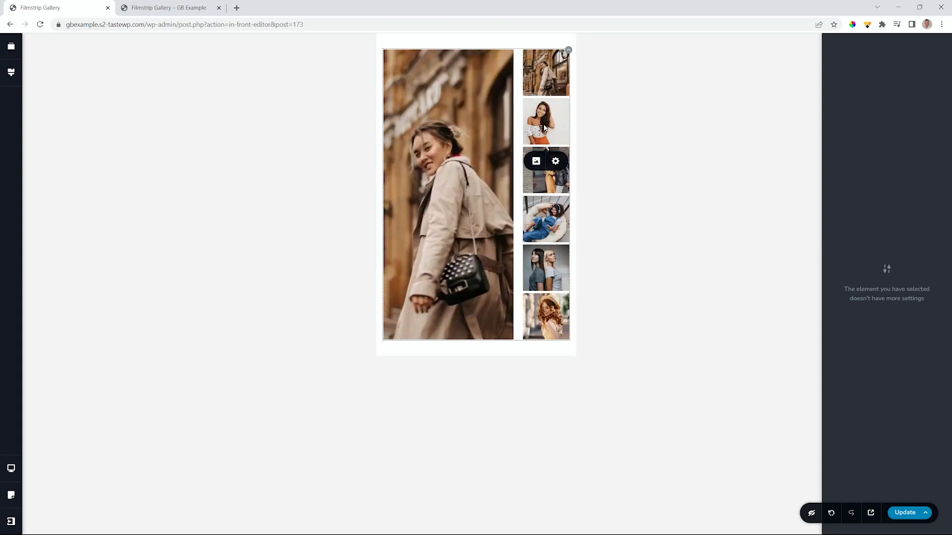